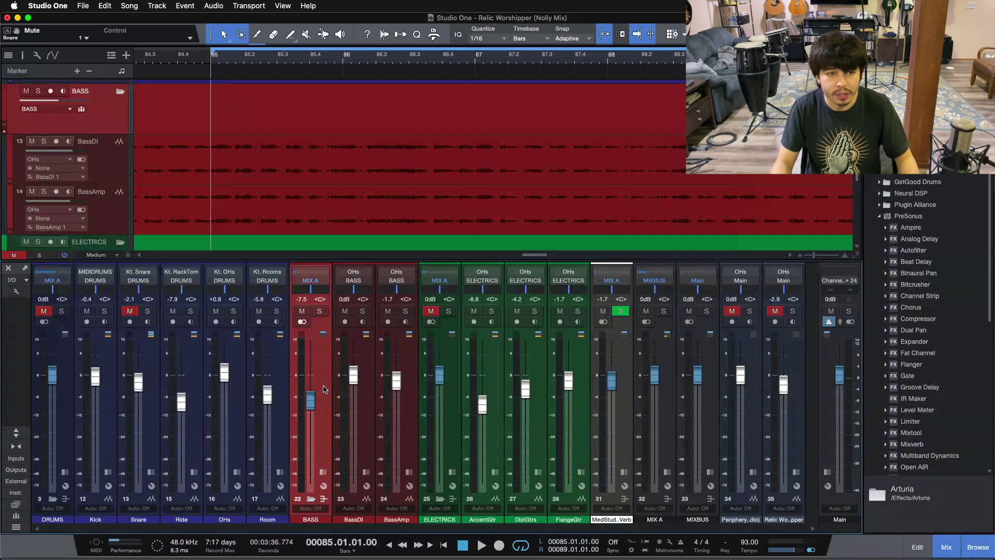
- Unmute the Snare and ELECTRICS channels, then briefly show and hide the BASS and BassDI inserts
left_click(129, 311)
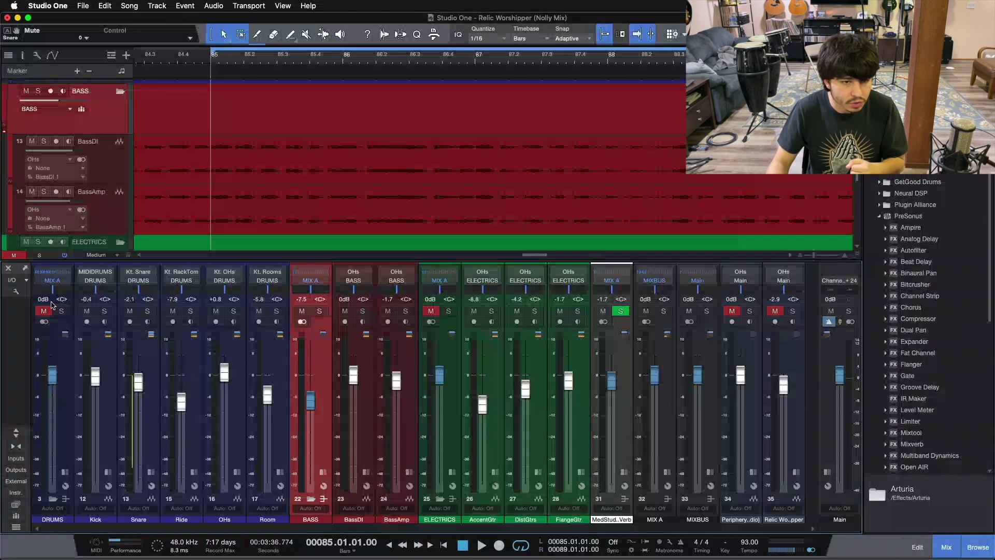
left_click(429, 313)
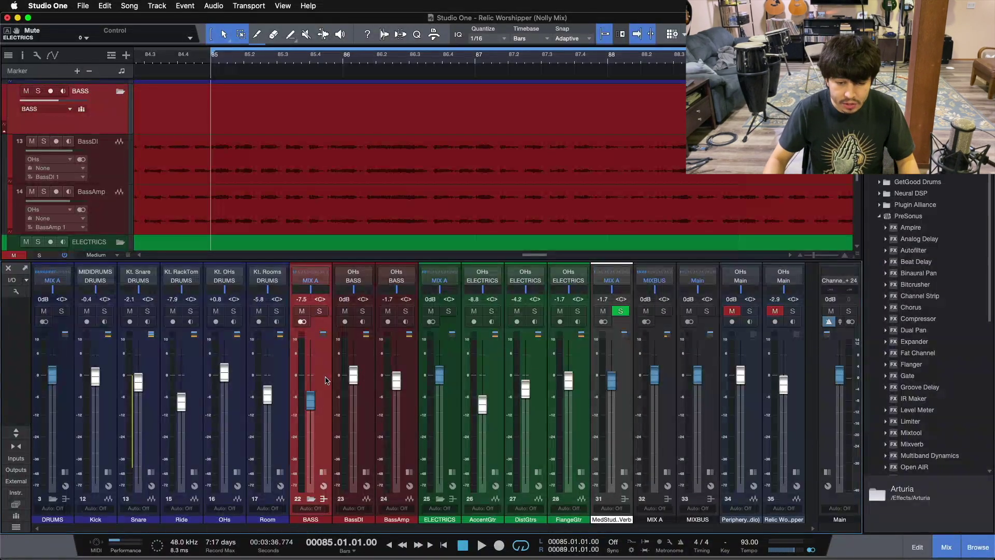
left_click(325, 472)
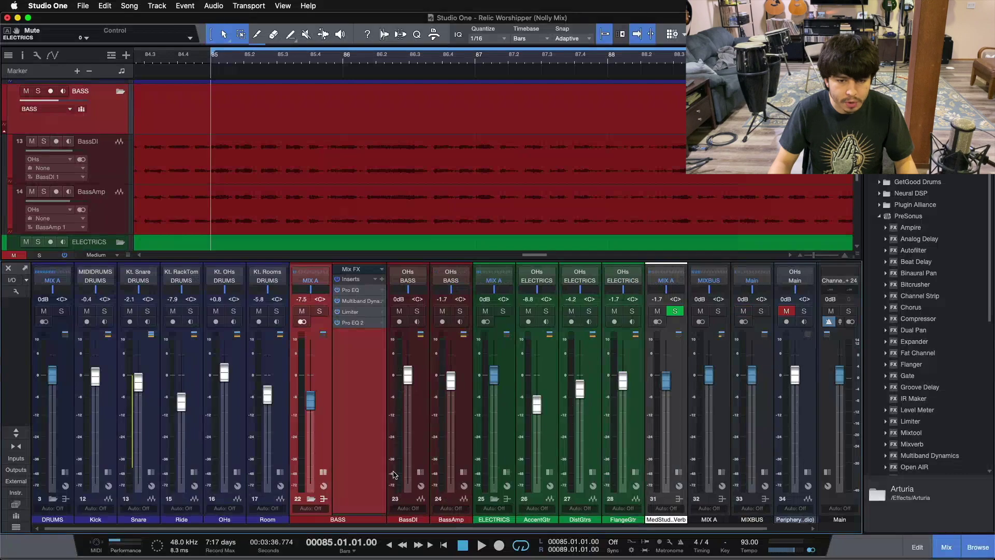
left_click(419, 472)
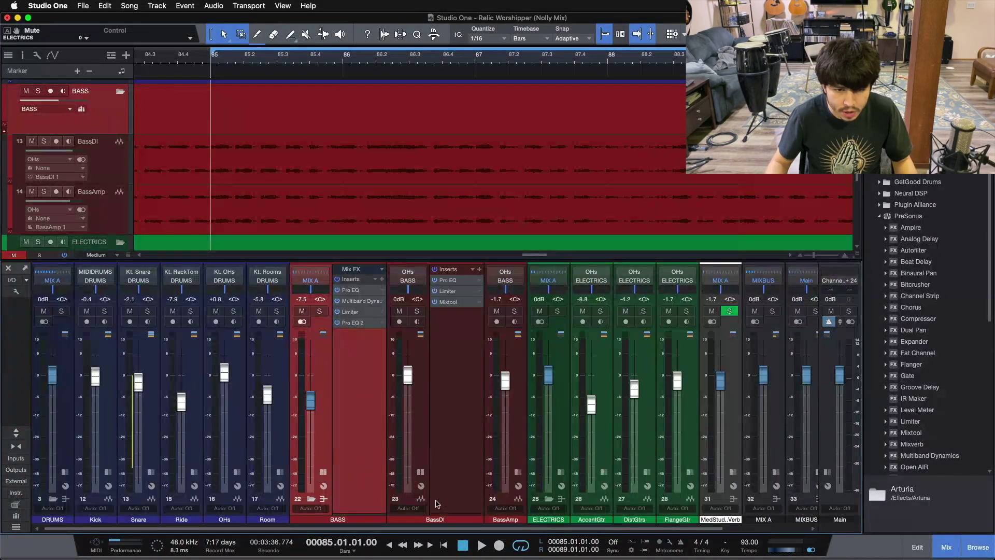
left_click(323, 472)
left_click(366, 471)
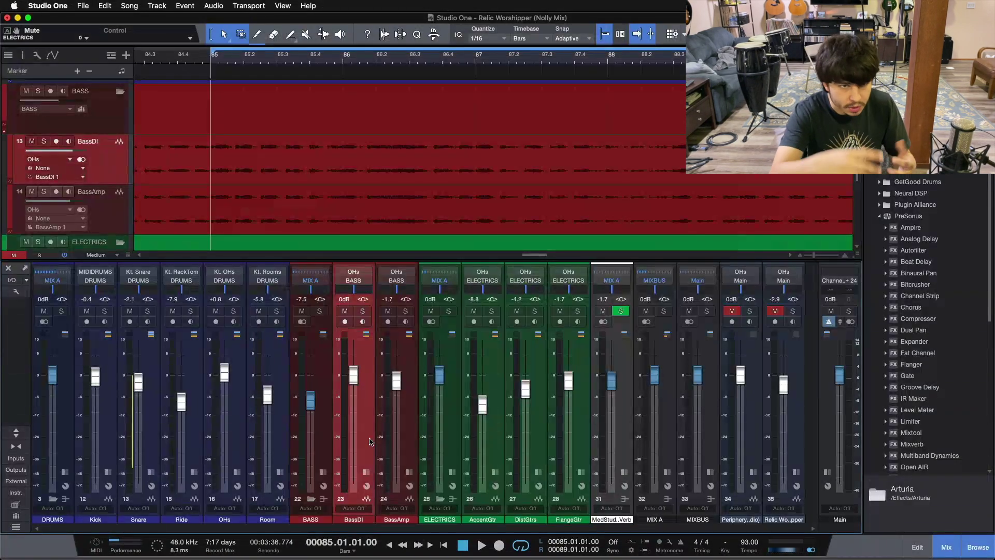
- Play the song, solo the BASS group, and show its inserts: Pro EQ, Multiband Dynamics, Limiter and Pro EQ 2
key("space")
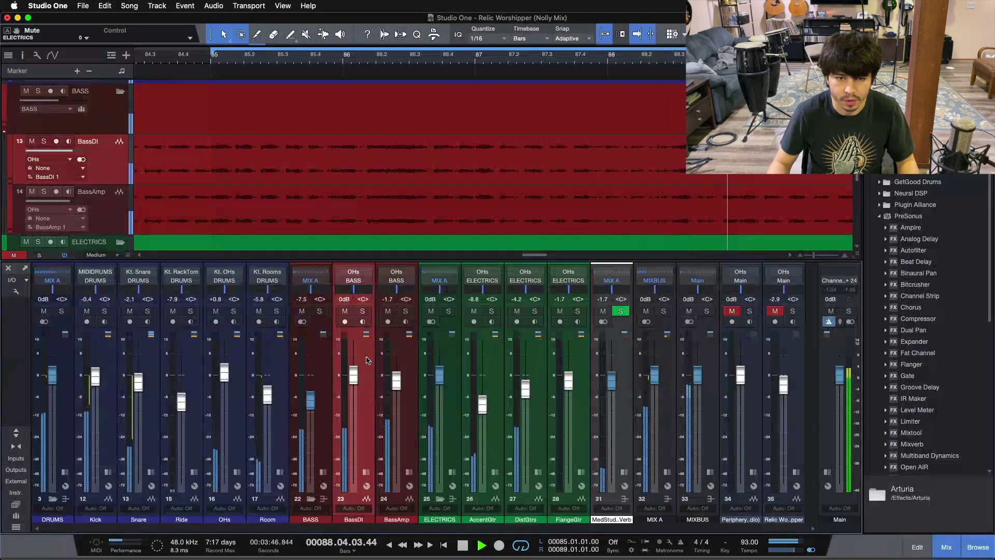
left_click(319, 311)
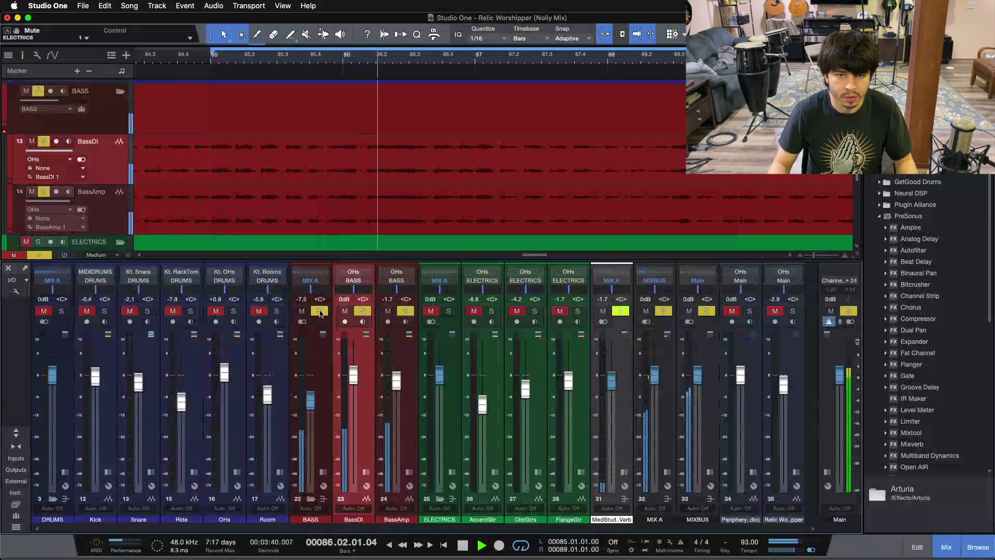
left_click(323, 473)
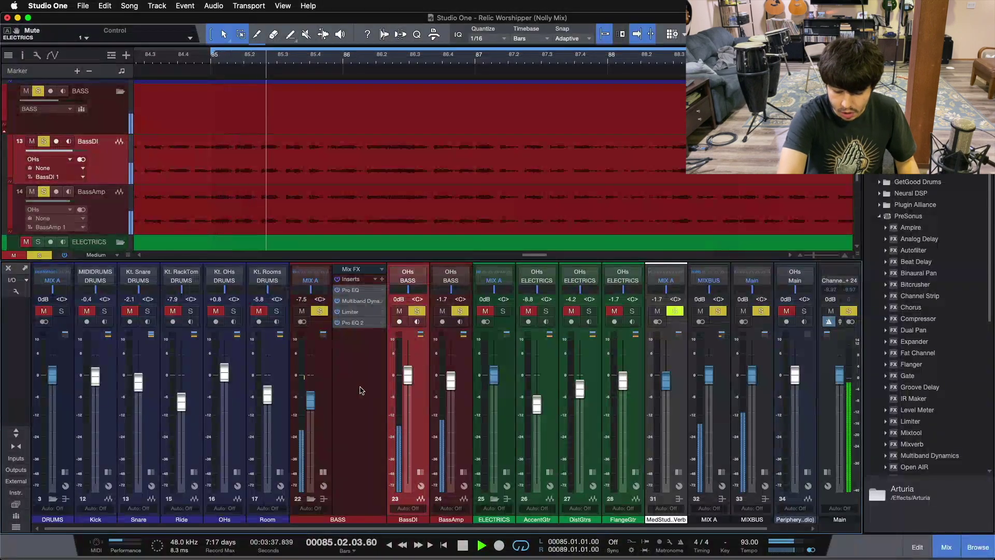
key("space")
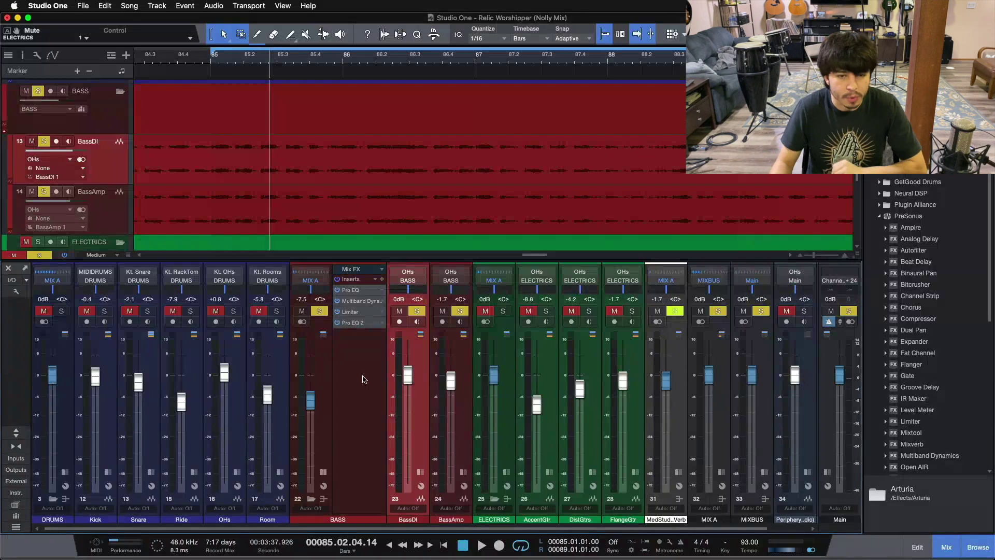
- Solo only BassDI and open its insert window on the Limiter, glancing at its Pro EQ
left_click(421, 472)
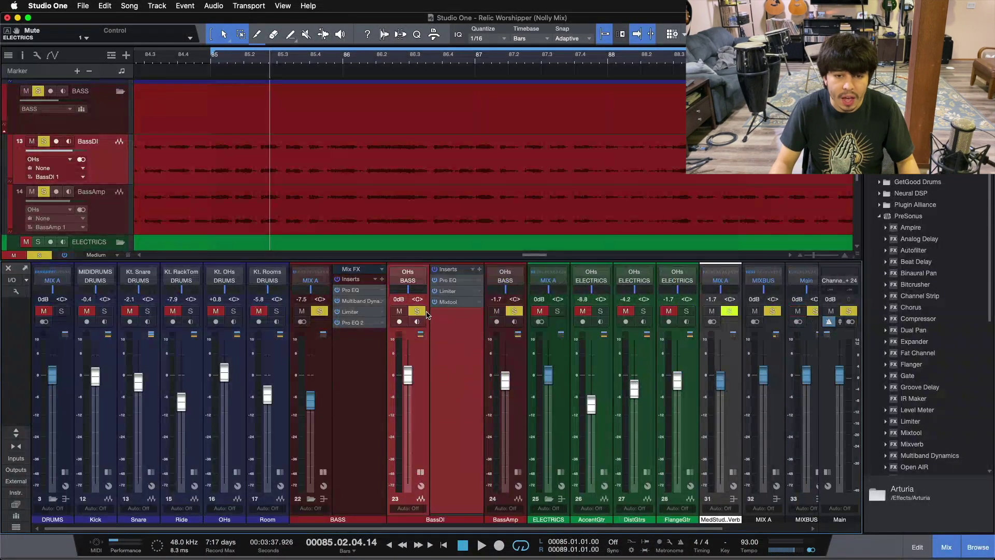
left_click(422, 311, "super")
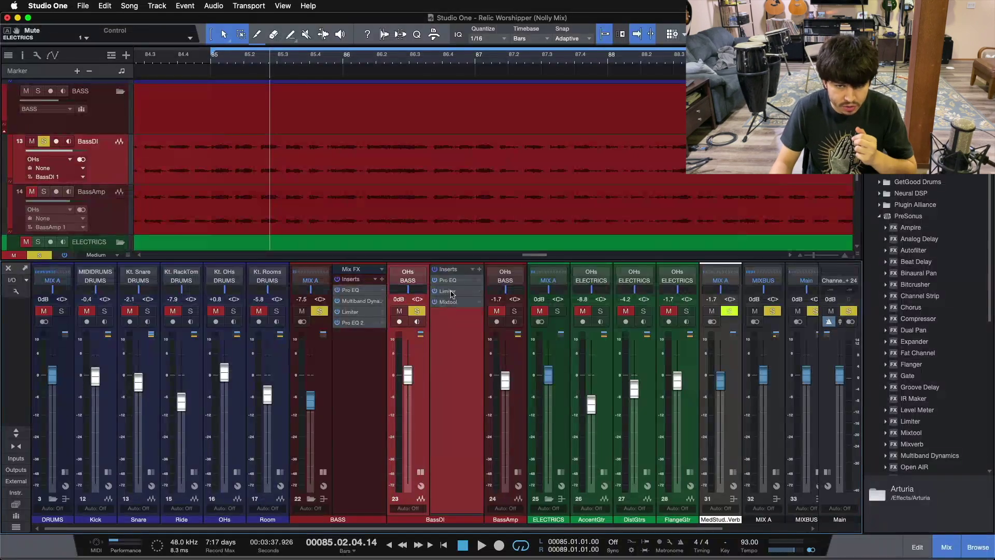
left_click(447, 292)
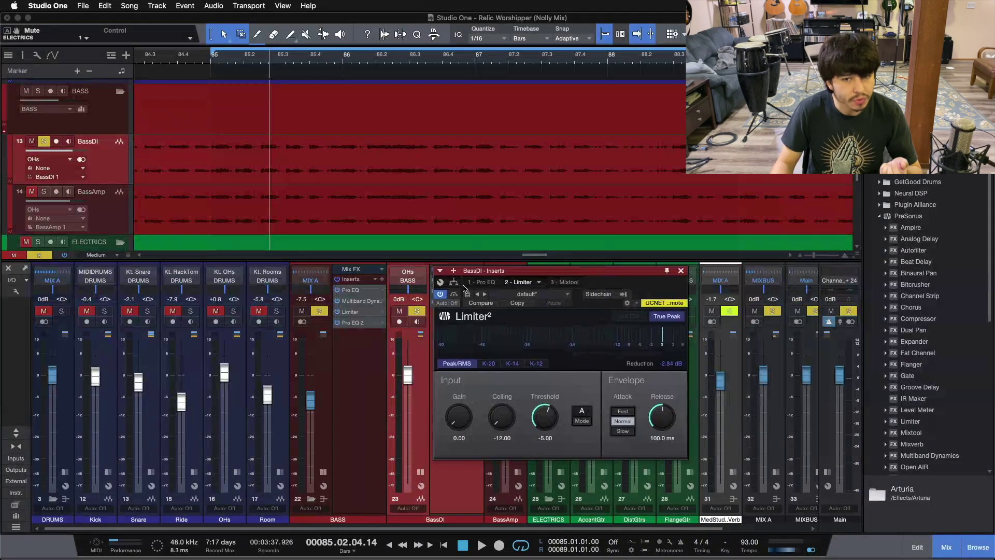
left_click(481, 282)
left_click_drag(614, 278, 794, 143)
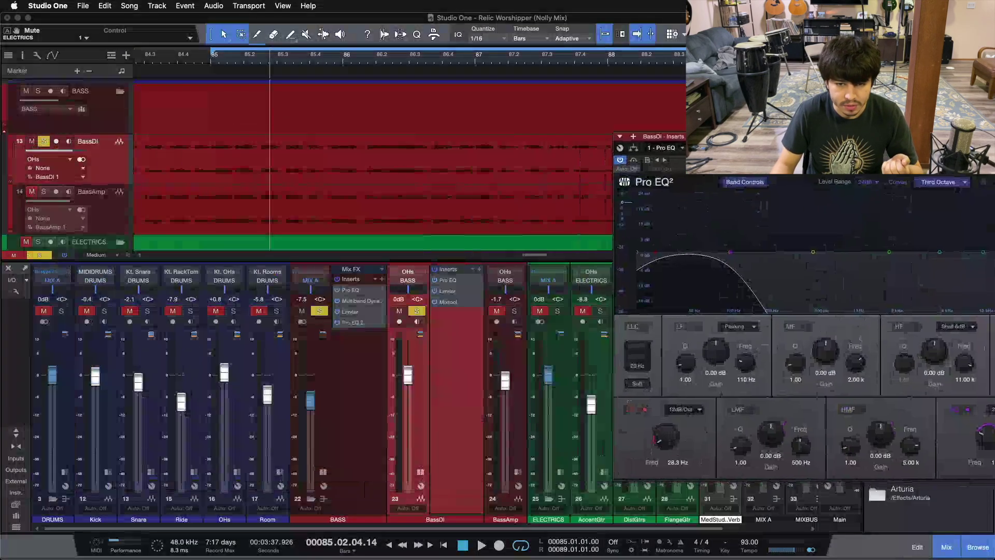
- Return to BassDI's Limiter² (-5 dB threshold) and place its window beside BassDI's inserts
left_click(518, 473)
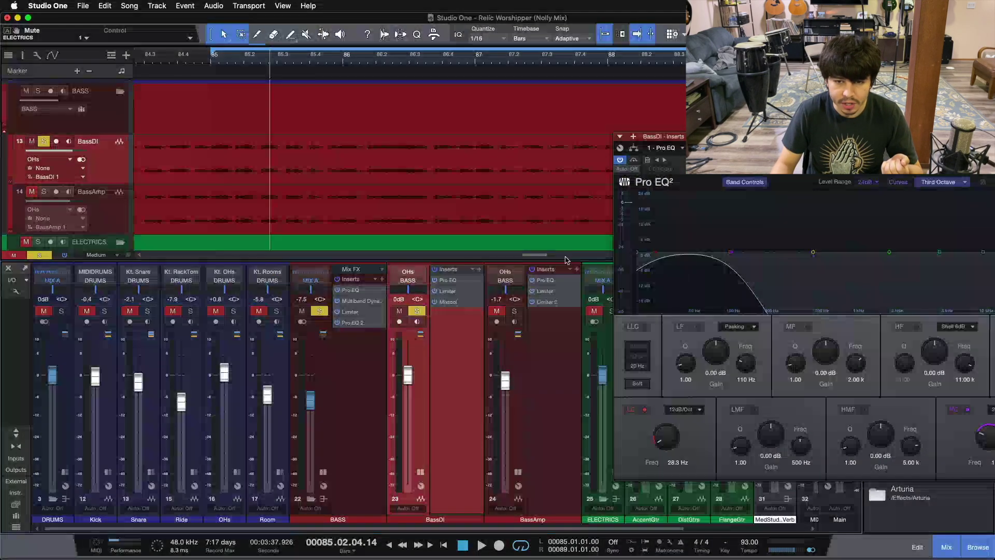
left_click(518, 473)
left_click_drag(887, 162, 617, 170)
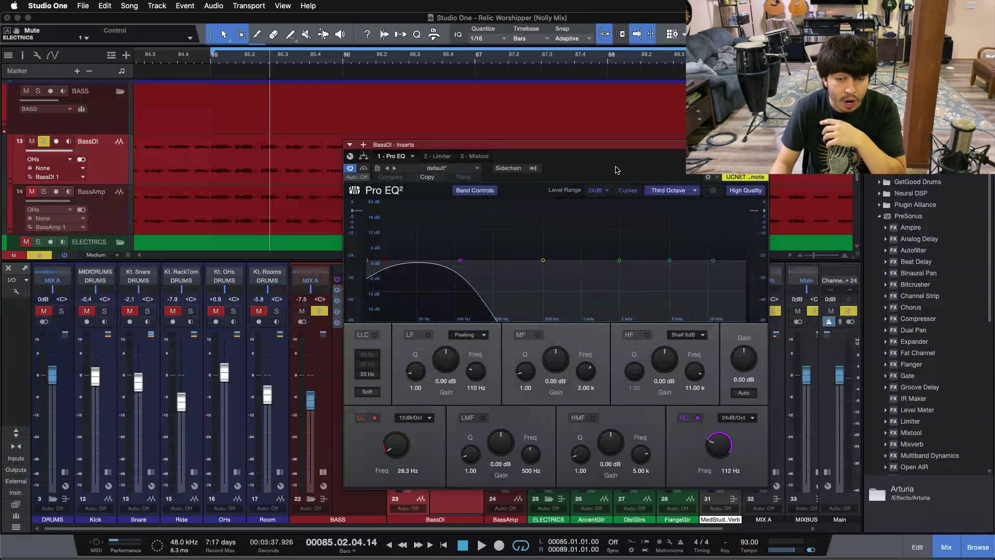
left_click_drag(617, 170, 643, 169)
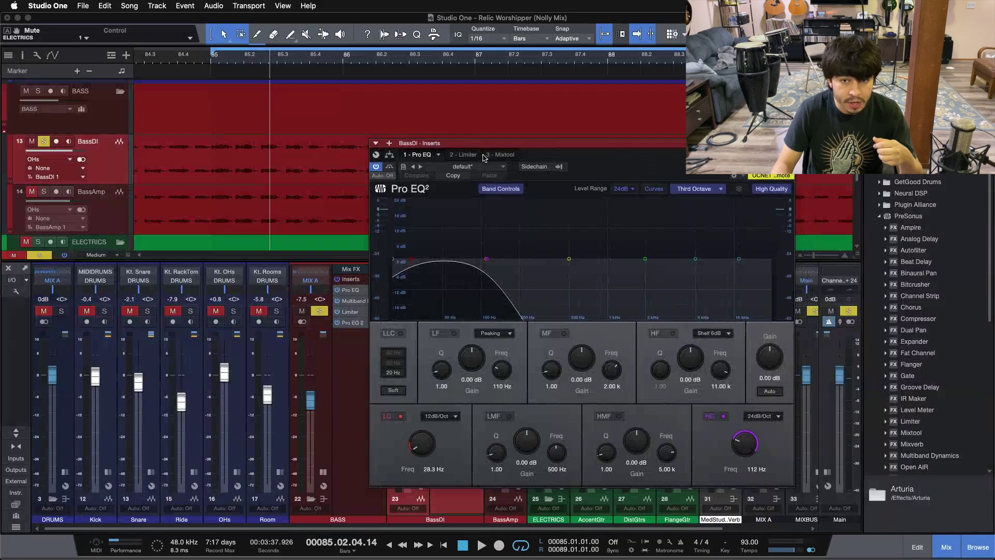
left_click(469, 155)
left_click_drag(582, 157, 612, 303)
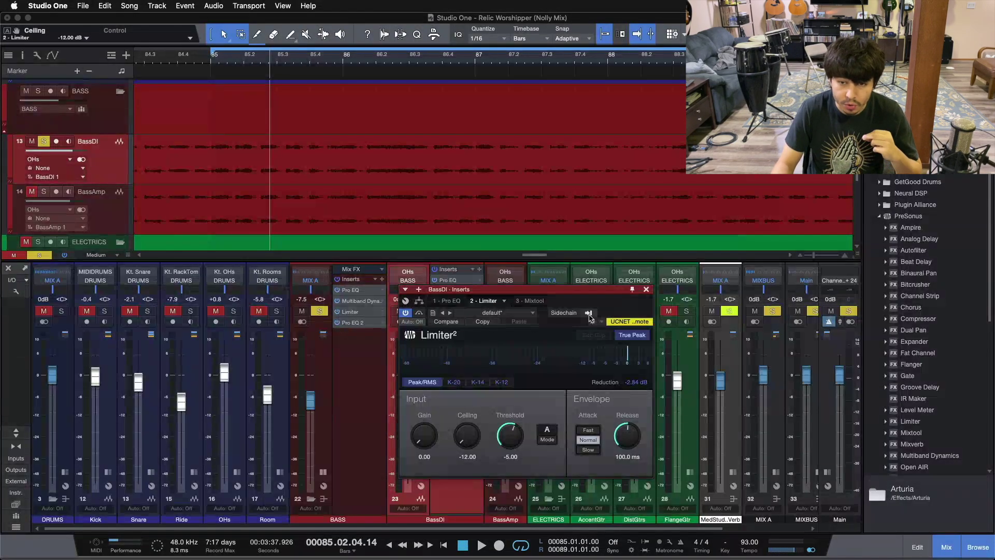
left_click_drag(585, 289, 735, 294)
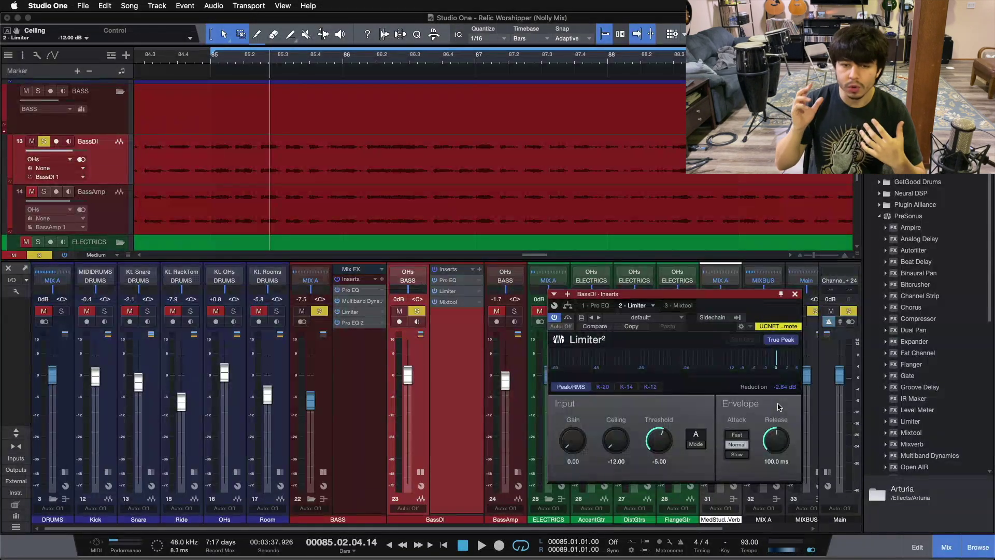
- Show BassAmp's Limiter² (-1 dB threshold), reposition the window and reset its reduction readout
left_click(514, 440)
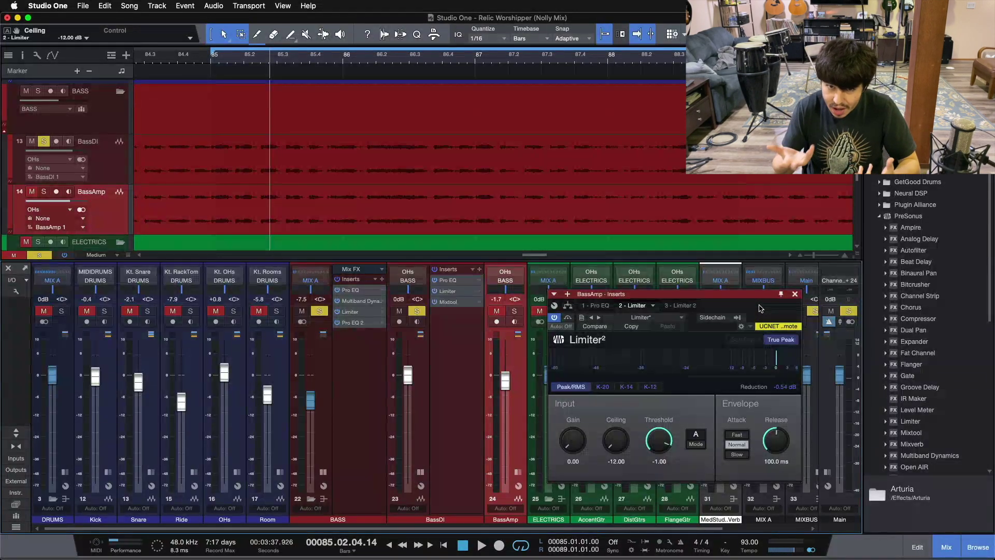
left_click_drag(760, 308, 701, 286)
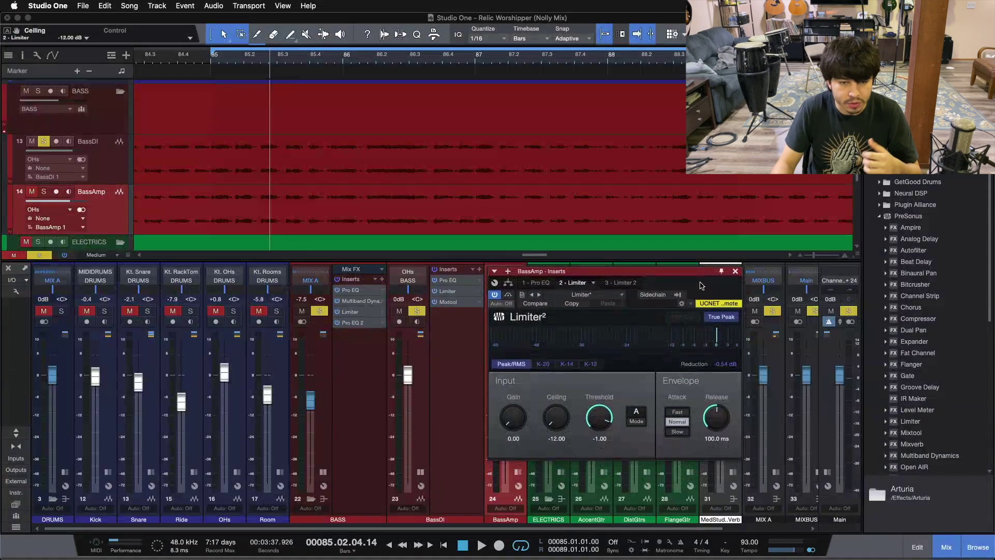
left_click(730, 365)
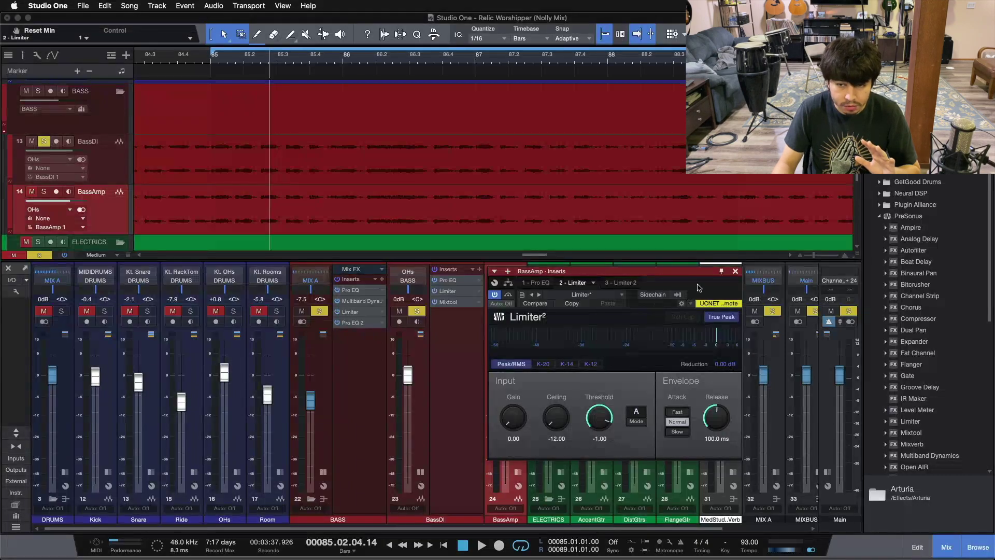
- Switch to BassDI's Limiter² and, during playback, bypass and re-enable it twice to compare
left_click(439, 448)
key("space")
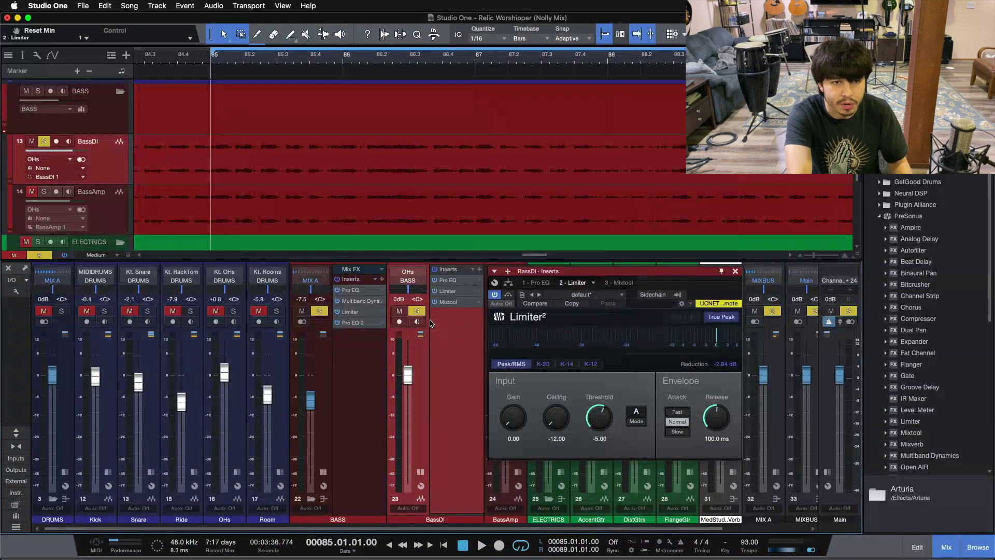
key("space")
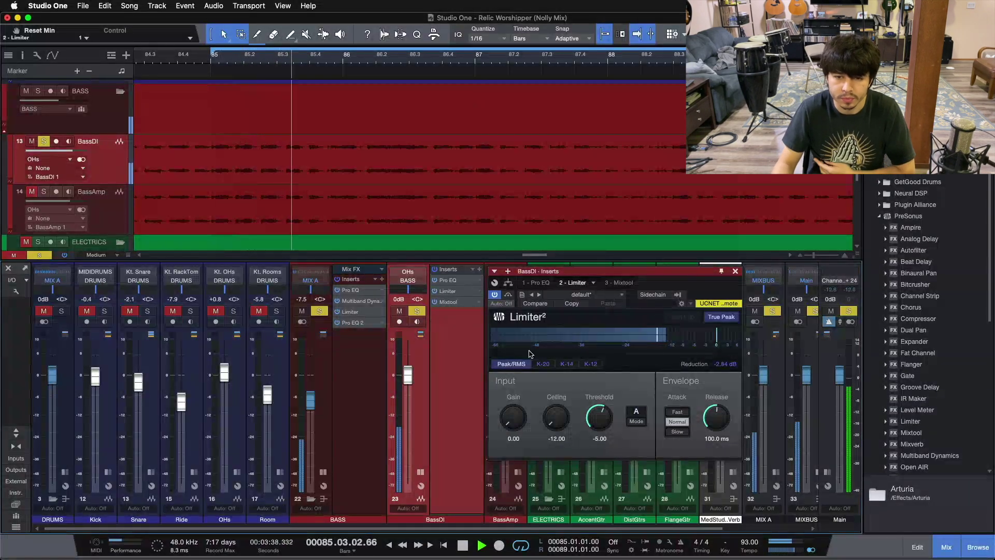
left_click(495, 296)
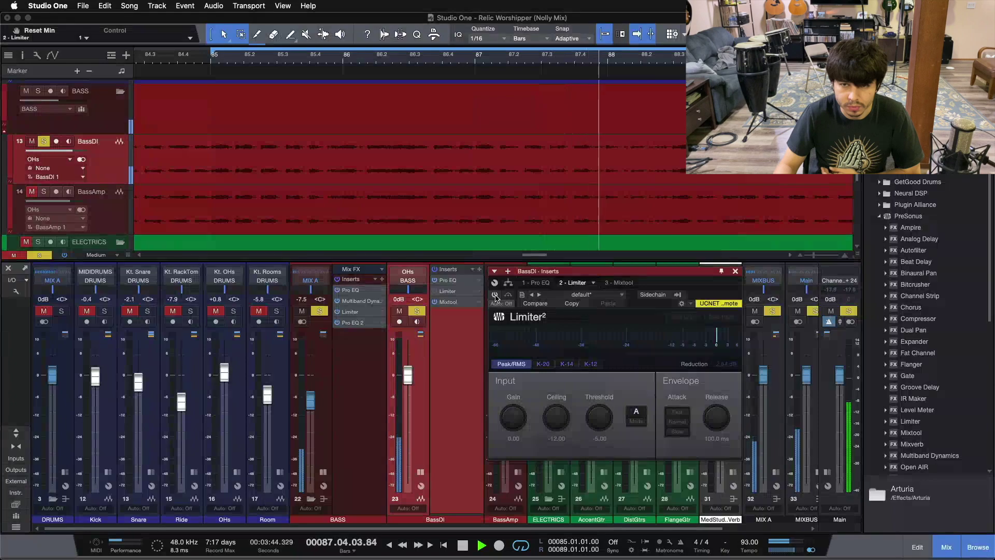
left_click(495, 295)
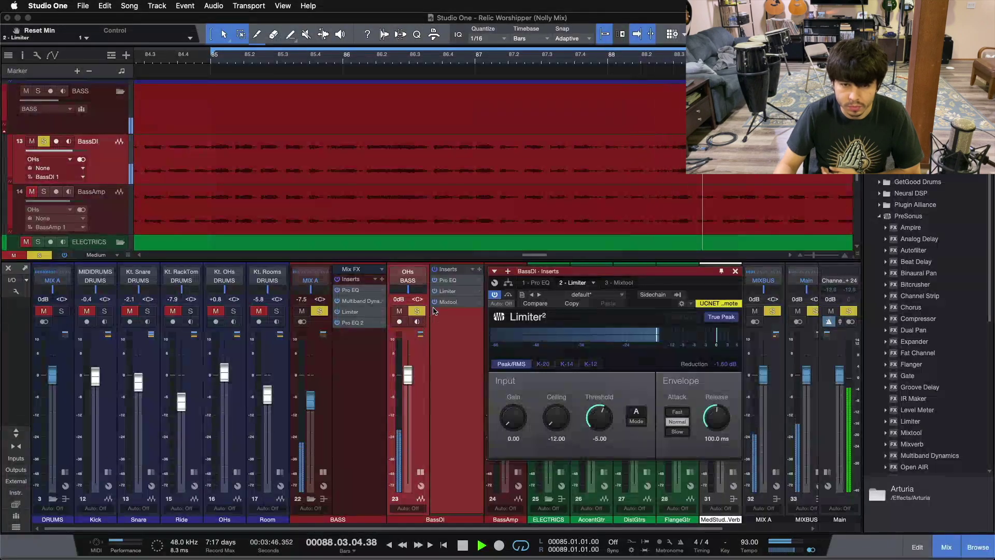
left_click(435, 291)
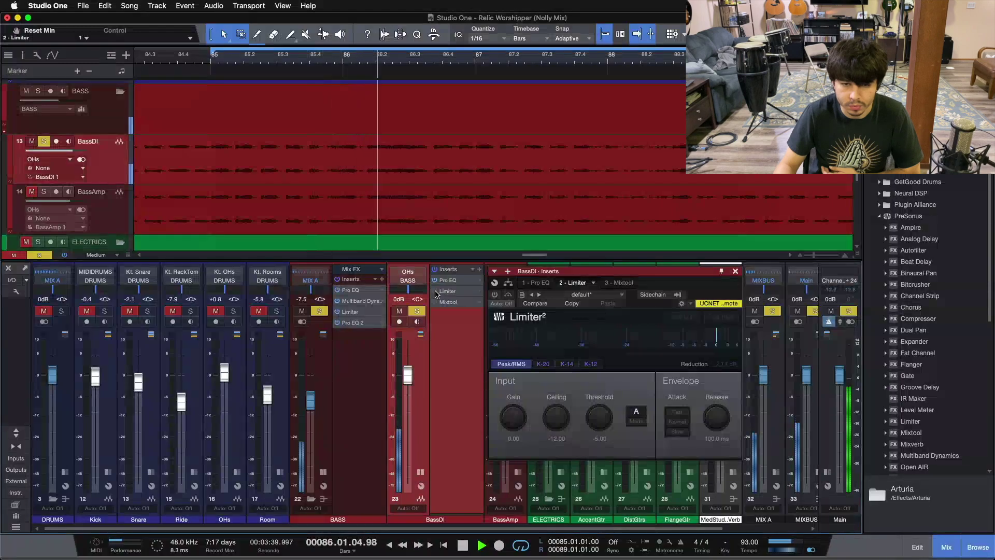
left_click(435, 291)
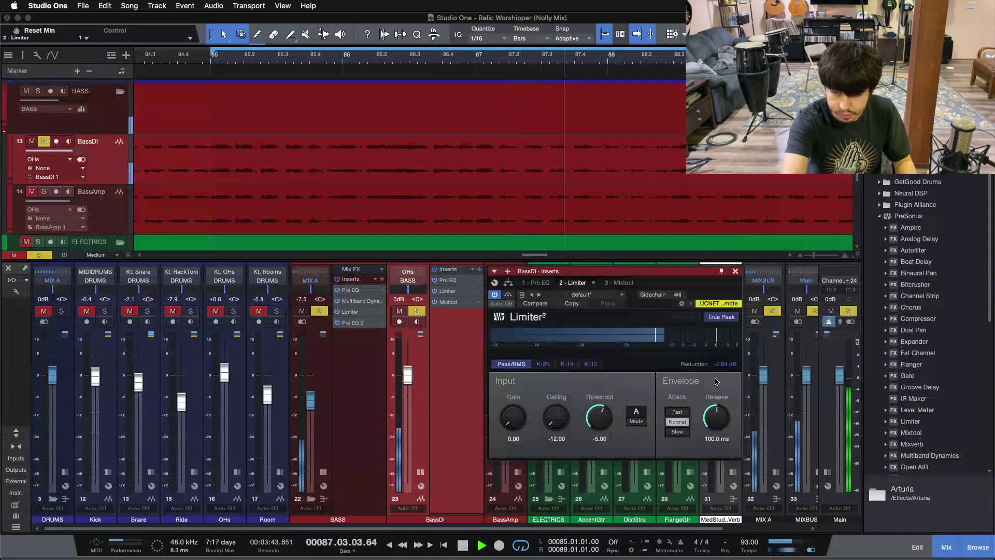
- Stop, rewind to the loop start and play again from bar 85
key("space")
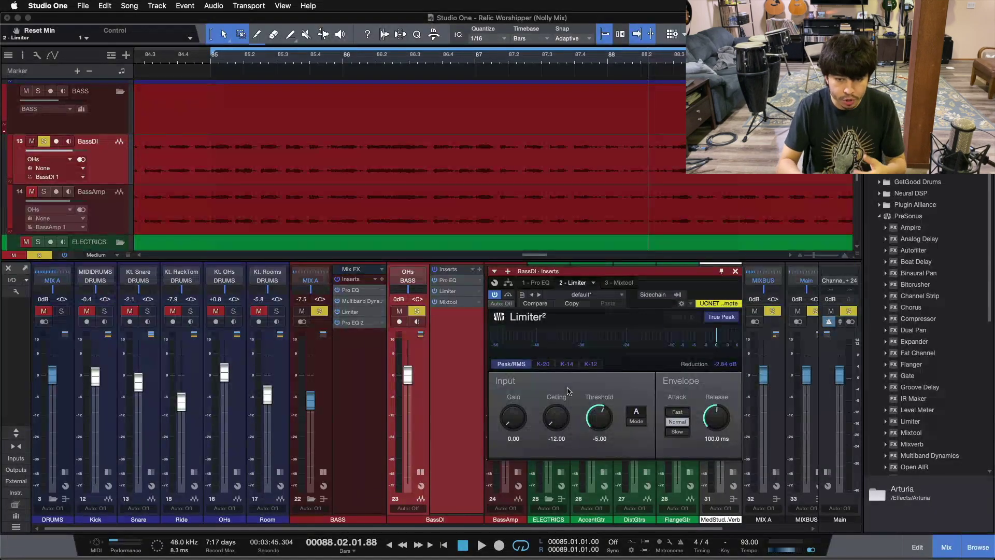
key("space")
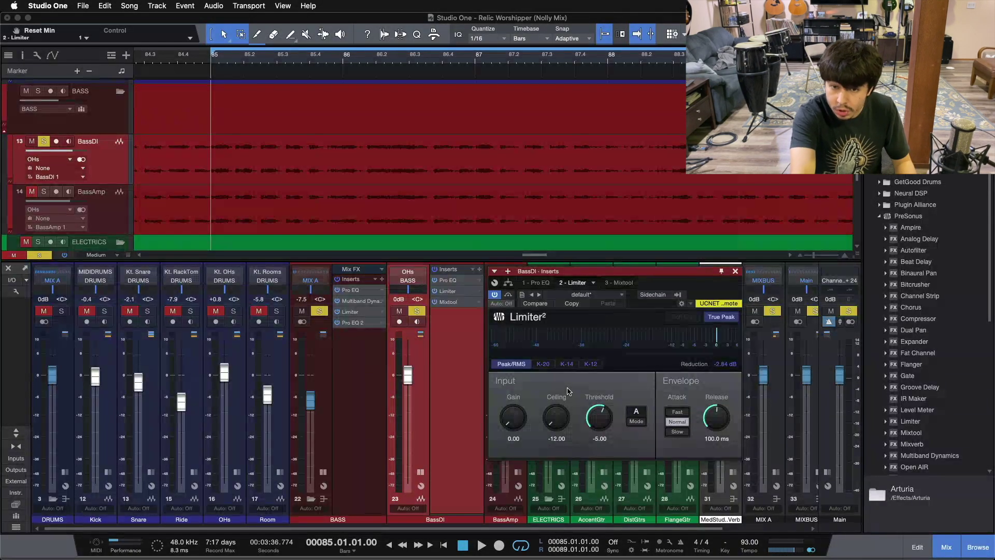
key("space")
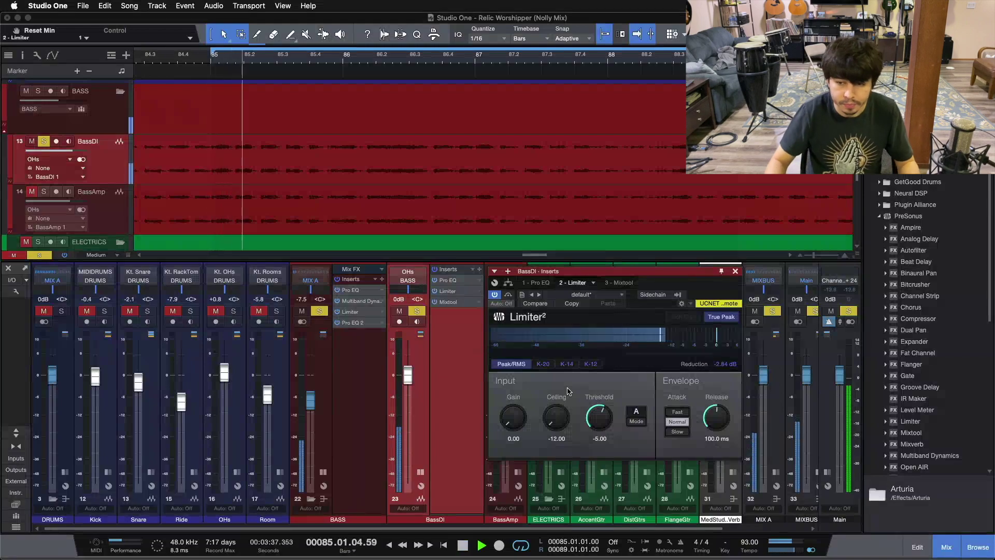
- Drag BassDI's threshold down to -9.92 dB for about -7.57 dB reduction, then stop playback
left_click_drag(604, 418, 601, 437)
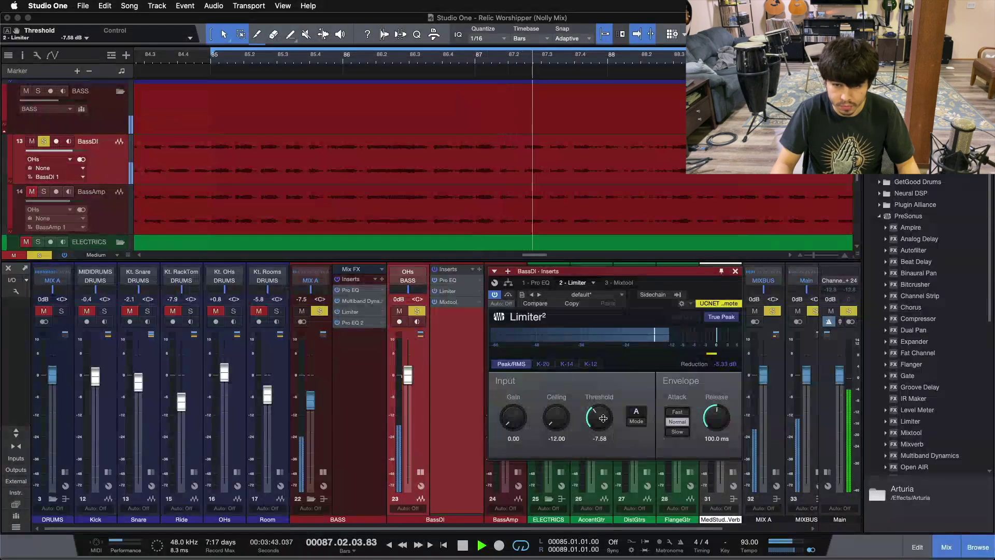
left_click_drag(603, 419, 604, 440)
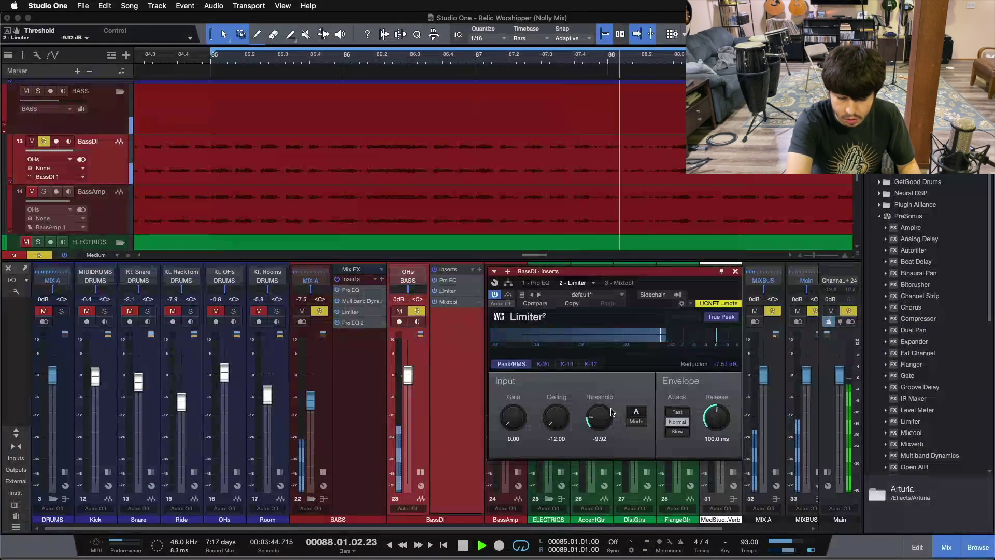
key("space")
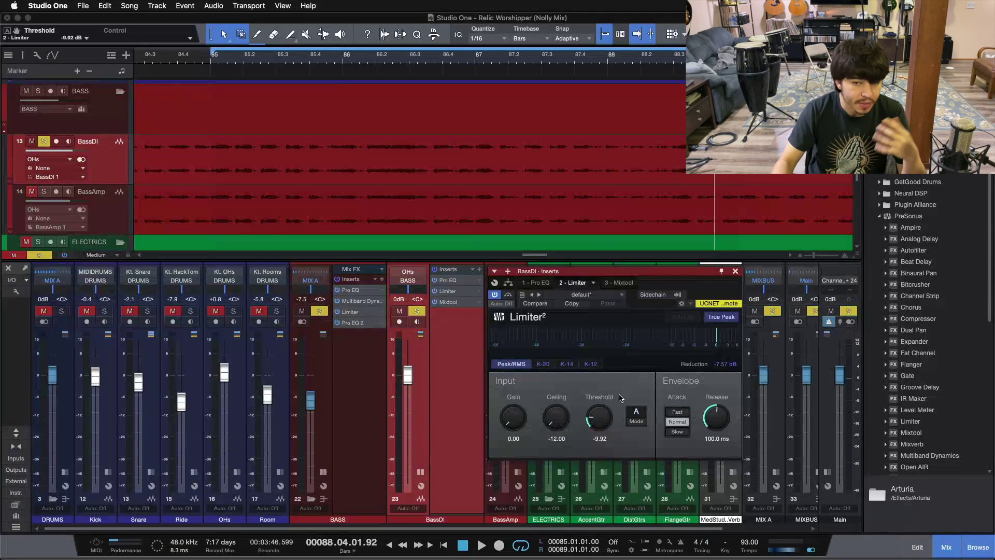
- Reset the reduction readout and enter -5 dB as BassDI's Limiter² threshold
left_click(727, 367)
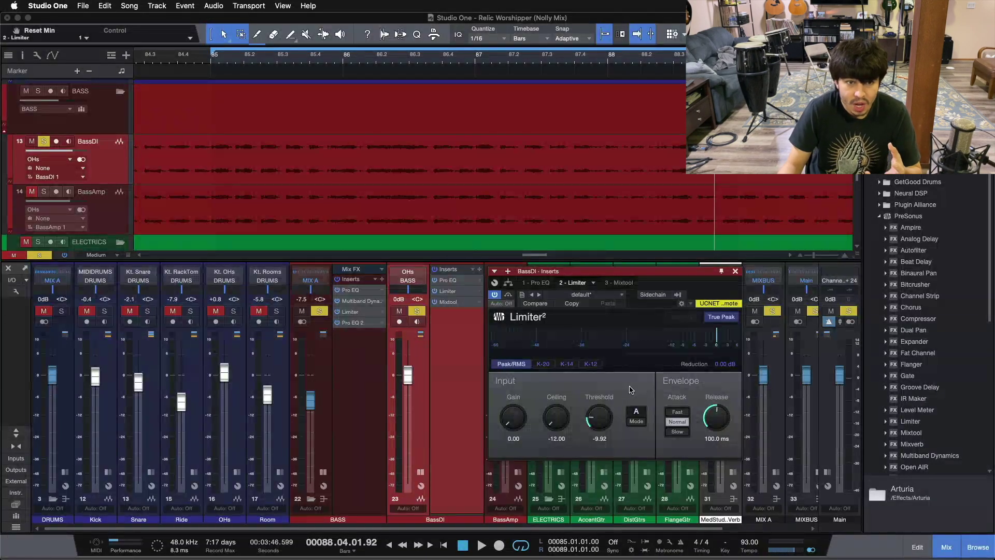
left_click(600, 439)
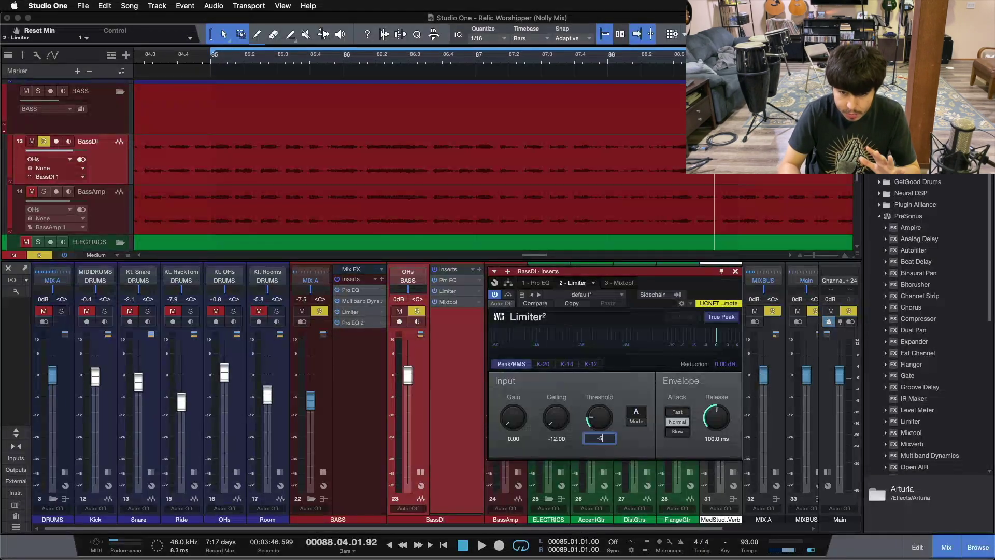
type("-5")
key("Return")
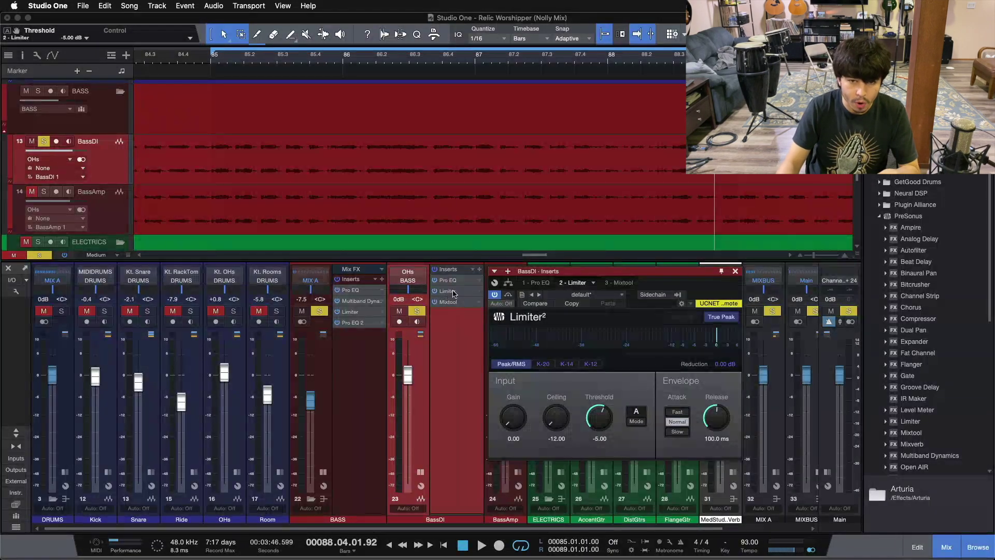
- Move the limiter window off the channels and zoom the view to bars 84–88
left_click_drag(644, 286, 729, 314)
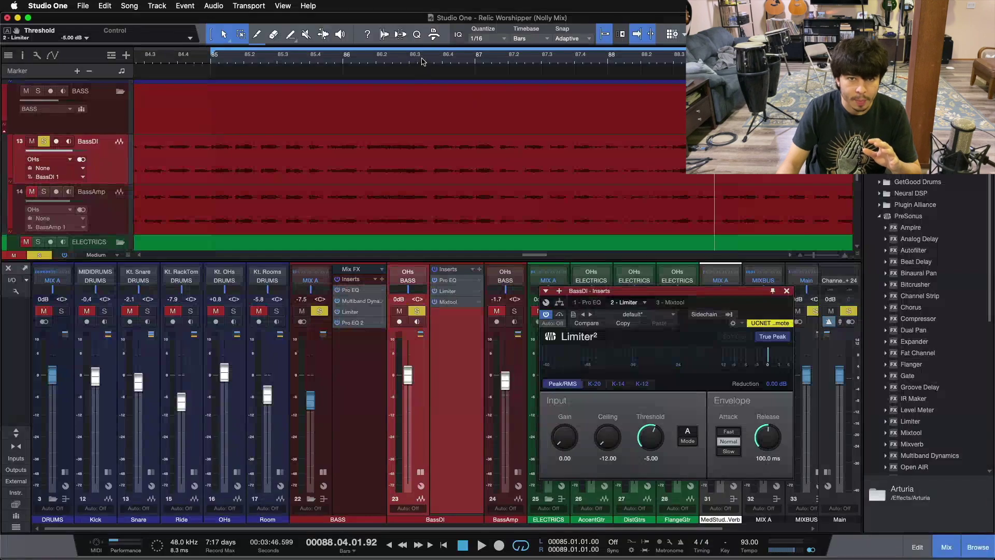
left_click_drag(423, 61, 433, 18)
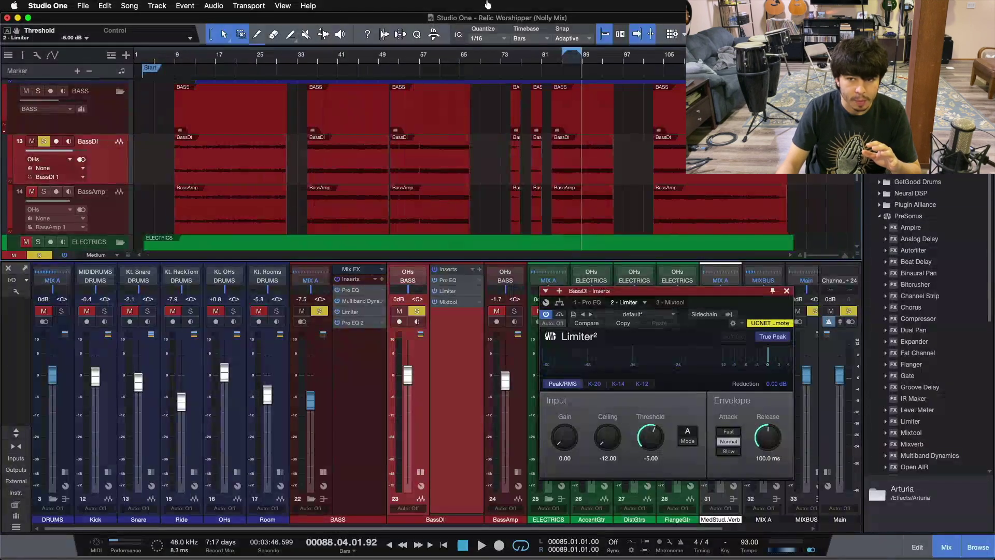
key("z")
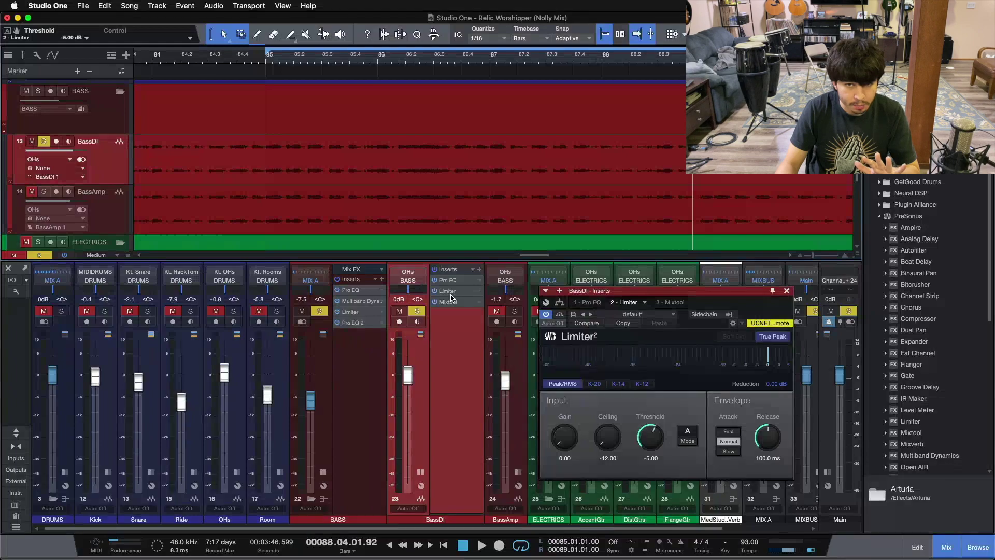
- Clear solos, solo the BASS bus with its Limiter² (-1.00 dB threshold) shown, and collapse BassDI's inserts
left_click(362, 312)
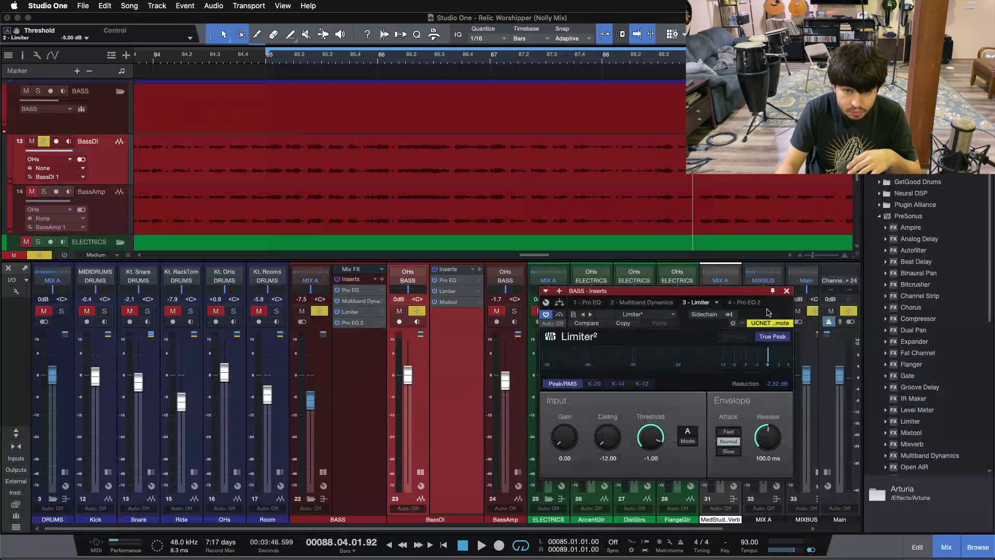
key("shift+s")
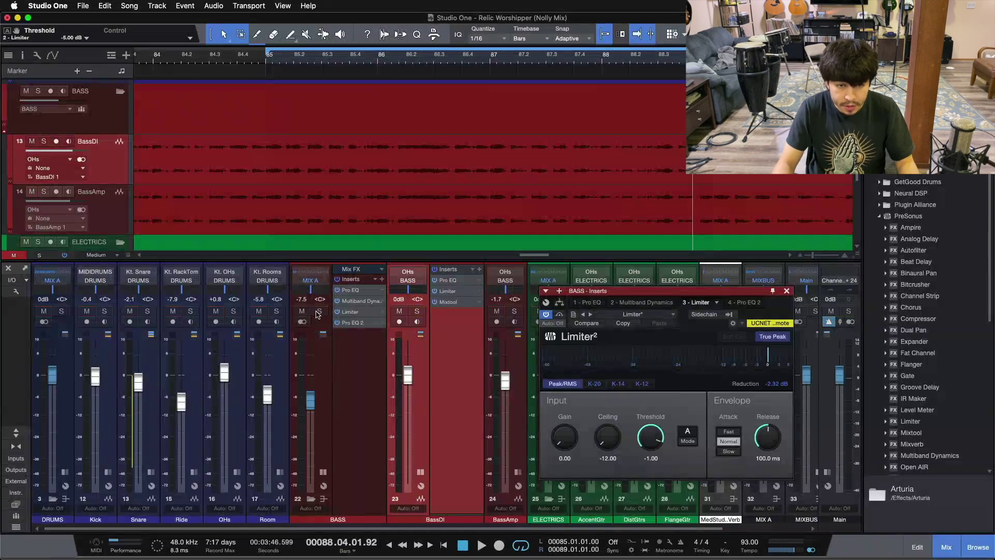
left_click(318, 312)
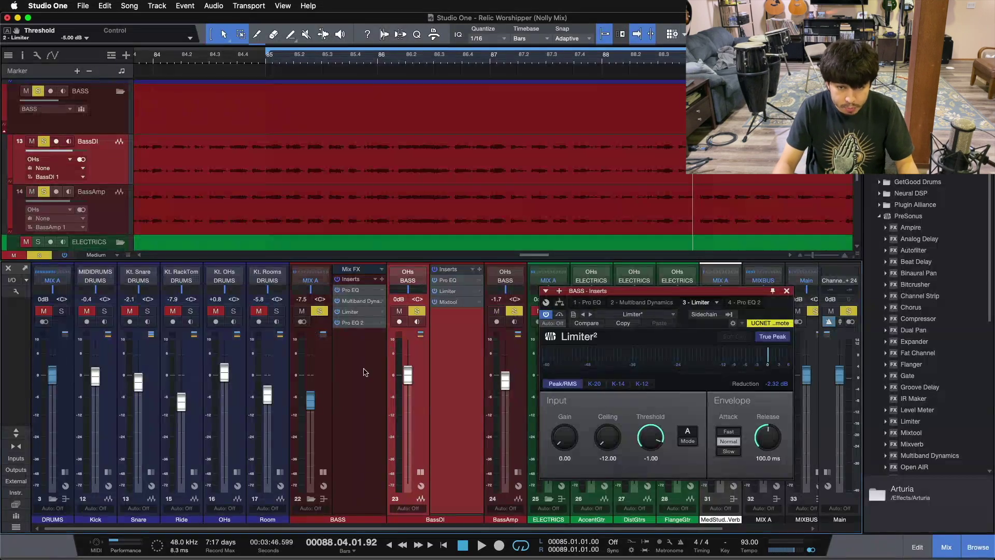
left_click(779, 386)
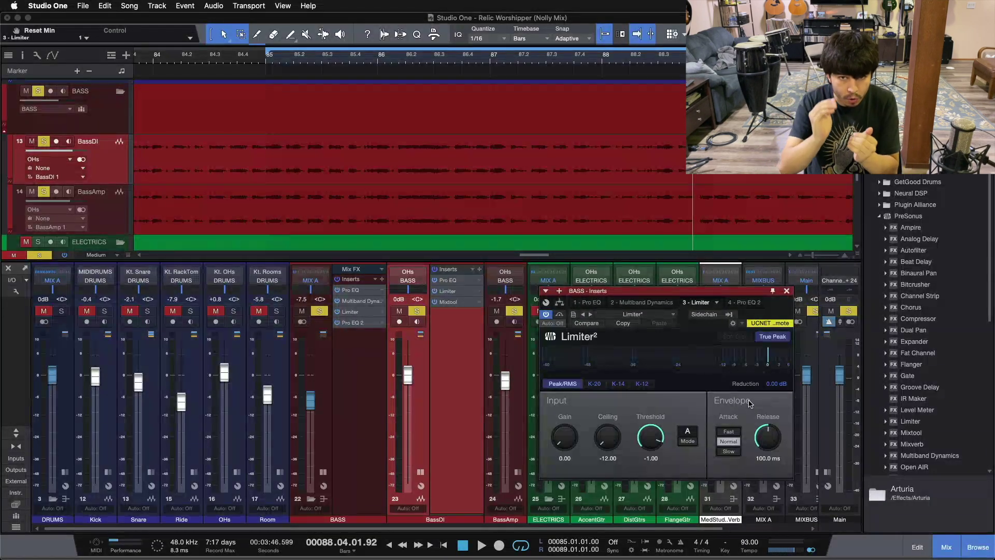
key("space")
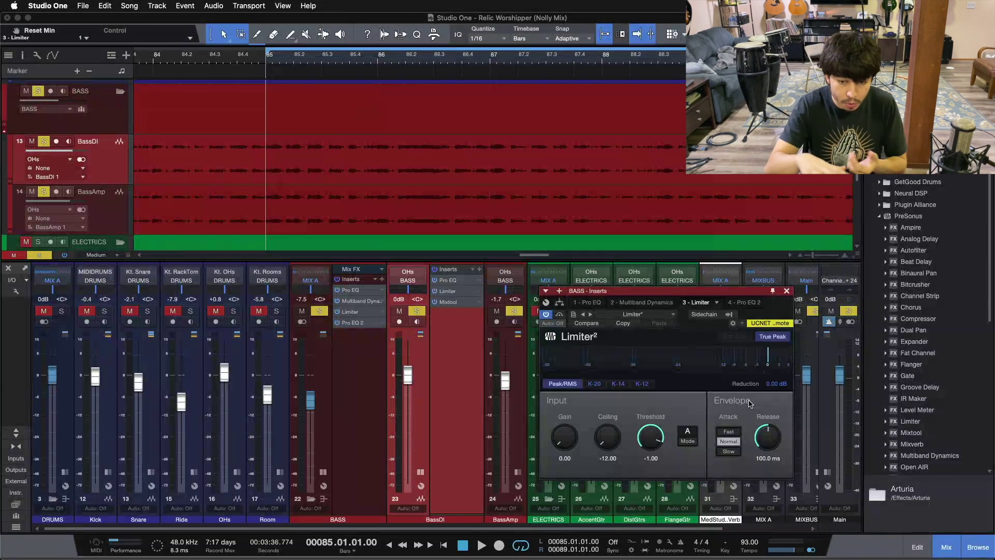
left_click(420, 474)
left_click(363, 395)
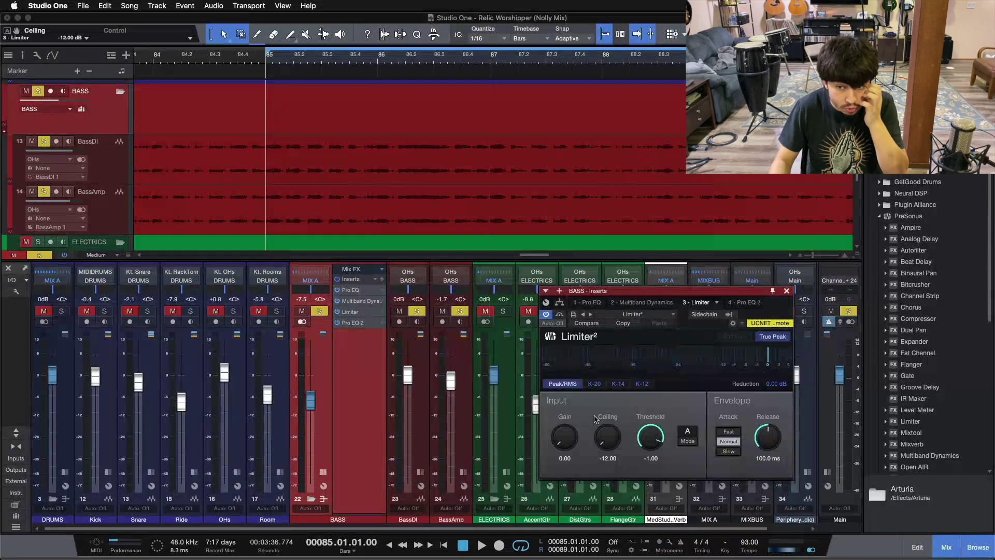
- Compare the BassDI and BASS bus Limiter² settings, then play from bar 85 through the BASS limiter
left_click(429, 440)
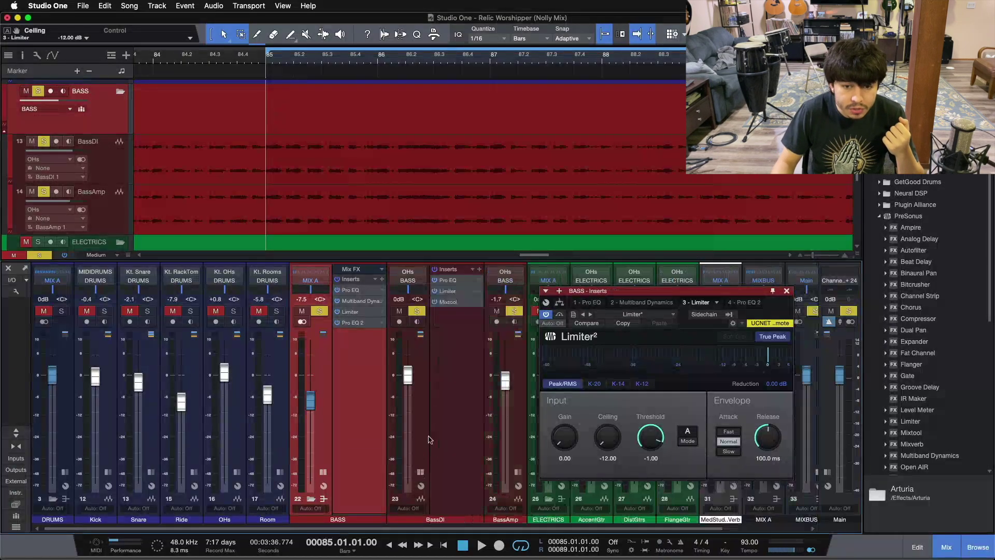
left_click(452, 291)
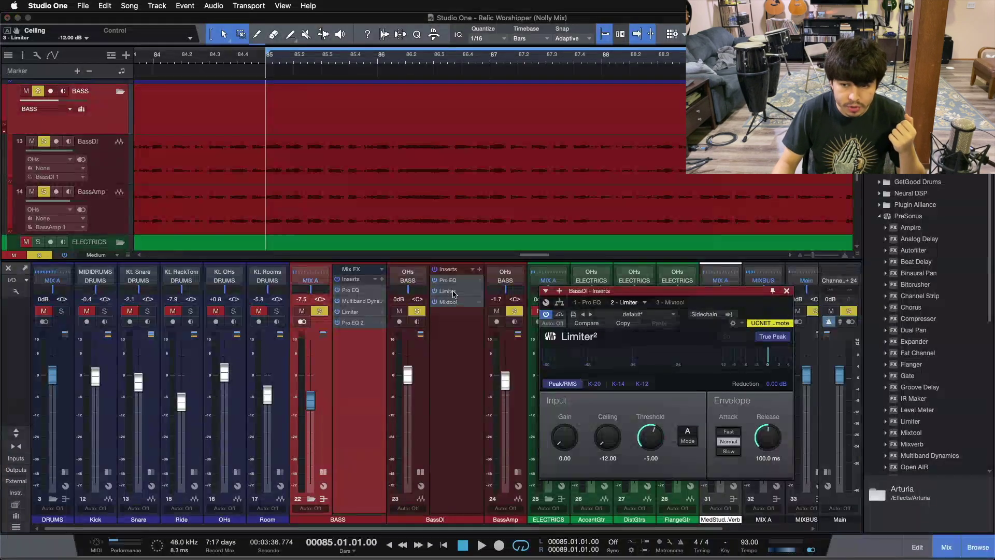
left_click(362, 318)
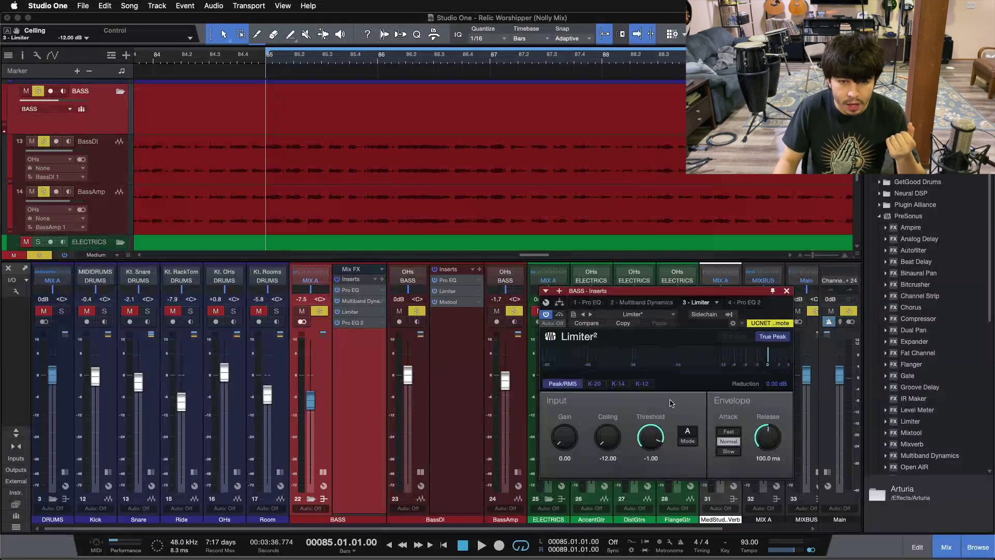
left_click(462, 292)
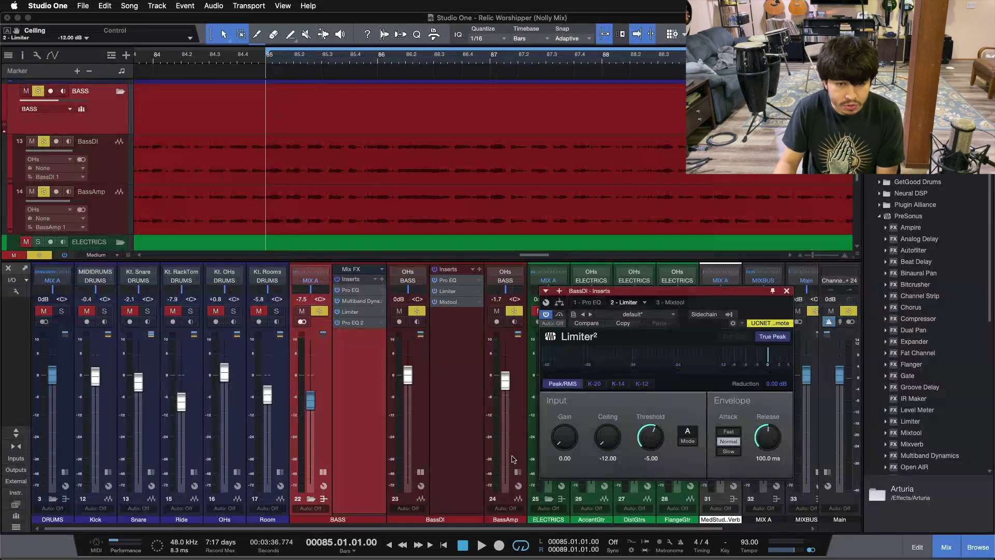
left_click(350, 312)
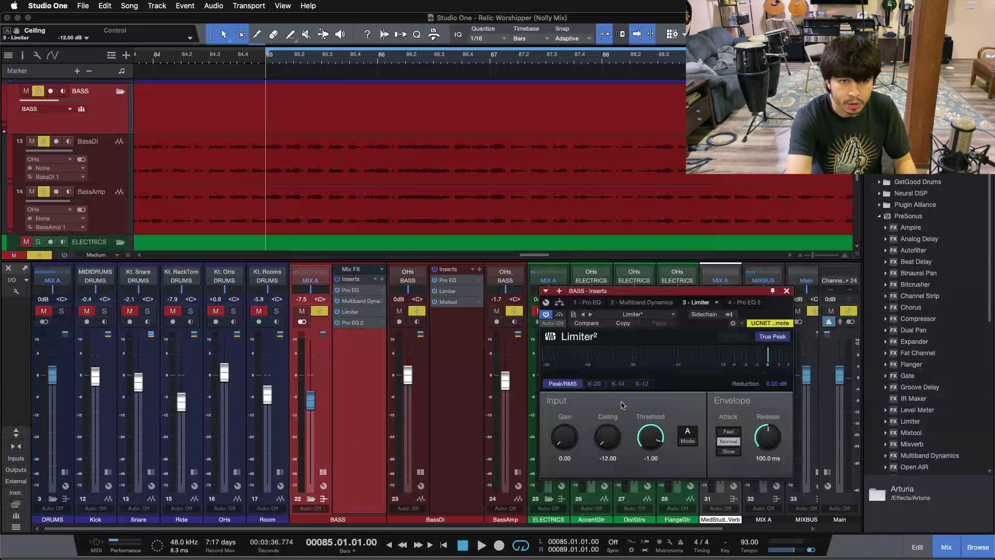
key("space")
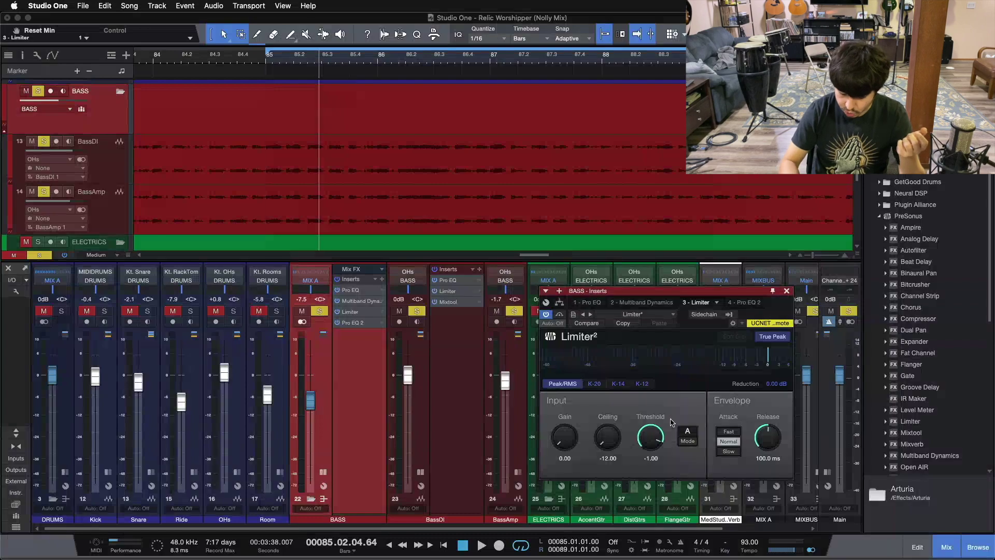
key("space")
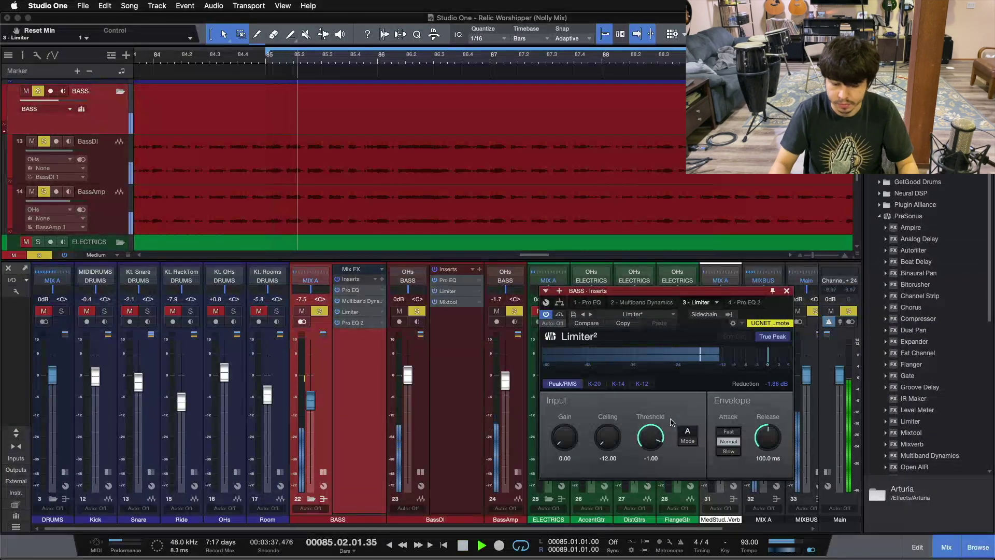
- During playback, drag the BASS bus Limiter² threshold down to try deeper reduction, then stop
left_click_drag(649, 439, 653, 542)
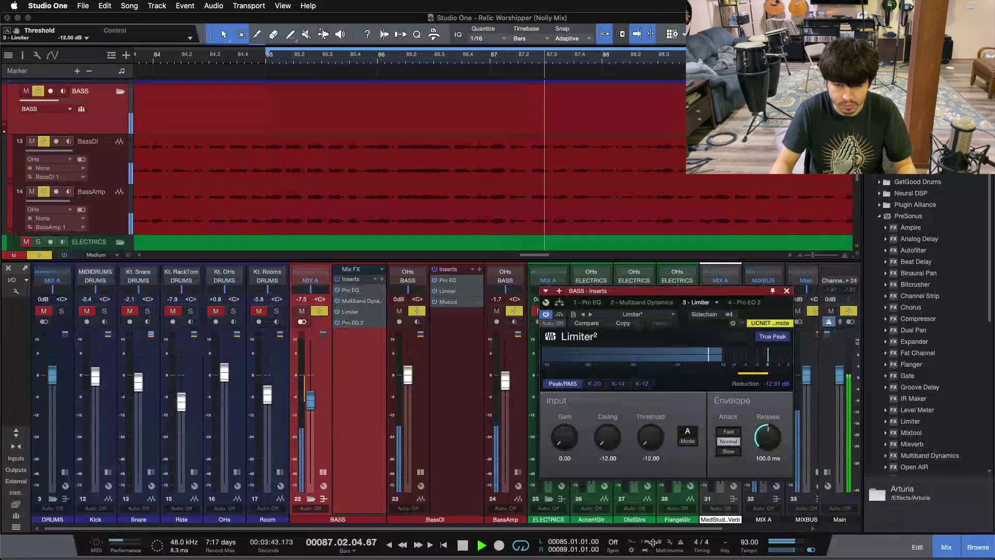
left_click_drag(649, 463, 623, 416)
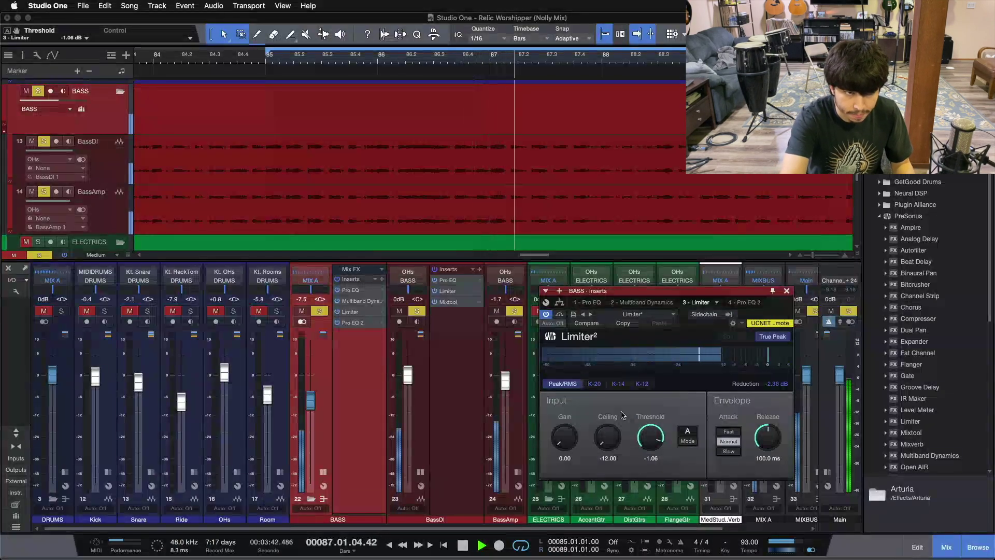
key("space")
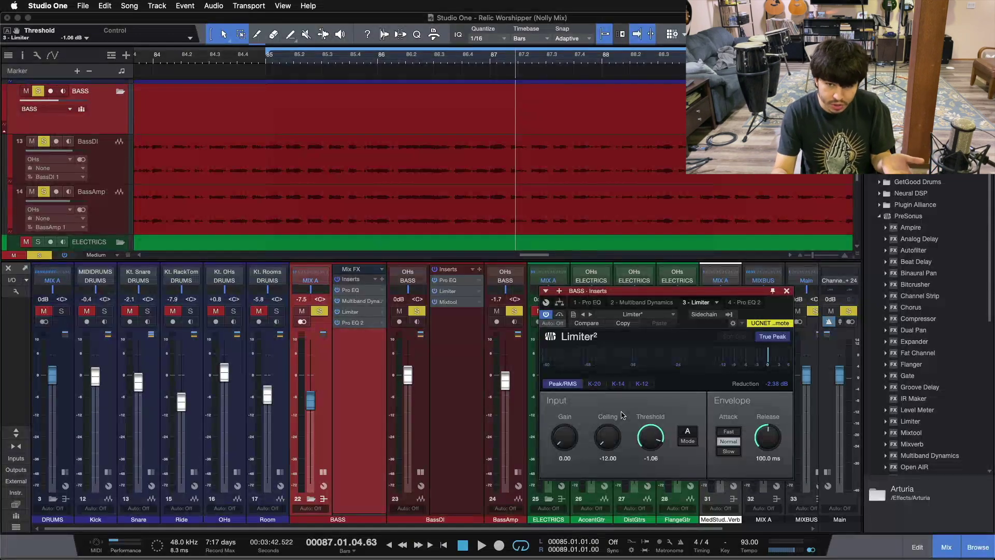
- Replay the bass section and settle the threshold at -1.72 dB for about -2.42 dB reduction
key("KP_1")
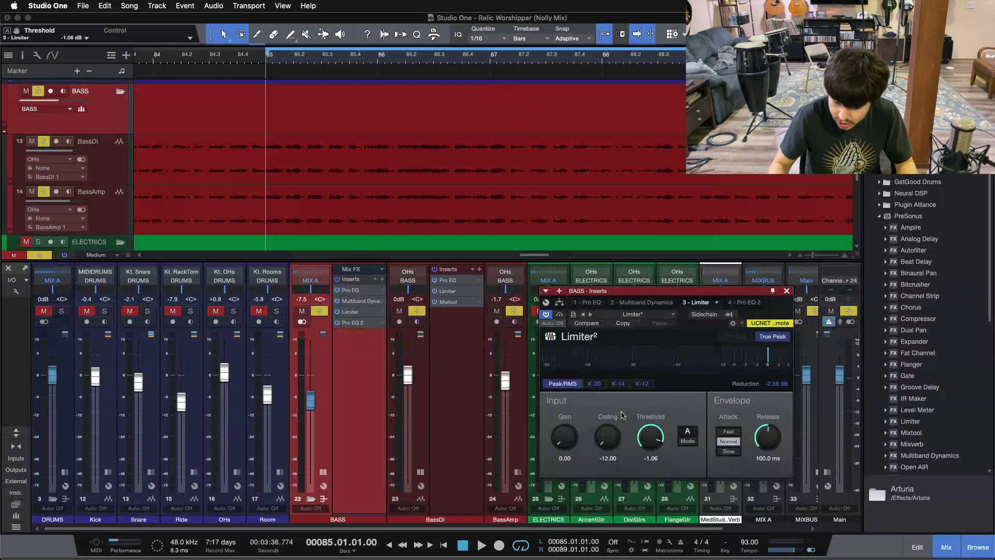
key("space")
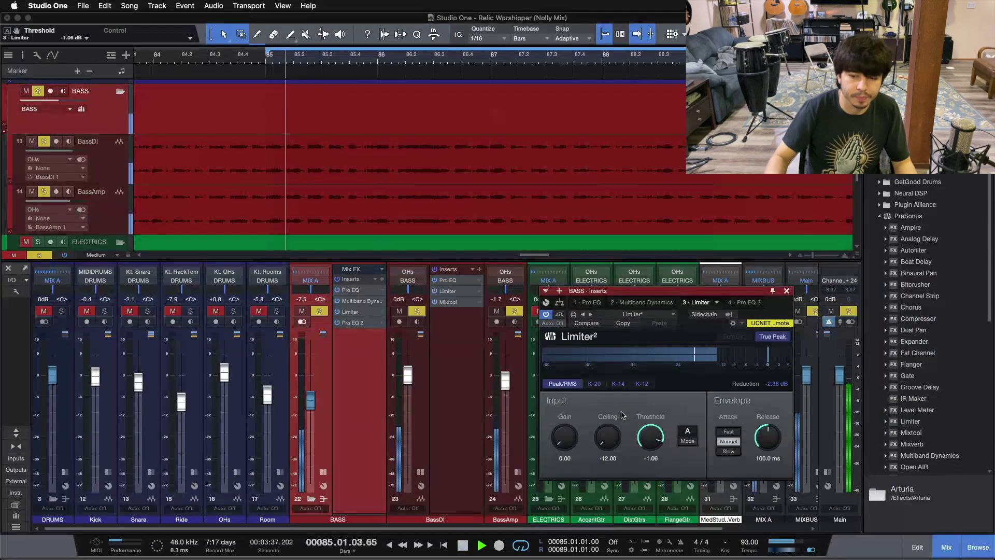
left_click_drag(650, 437, 637, 547)
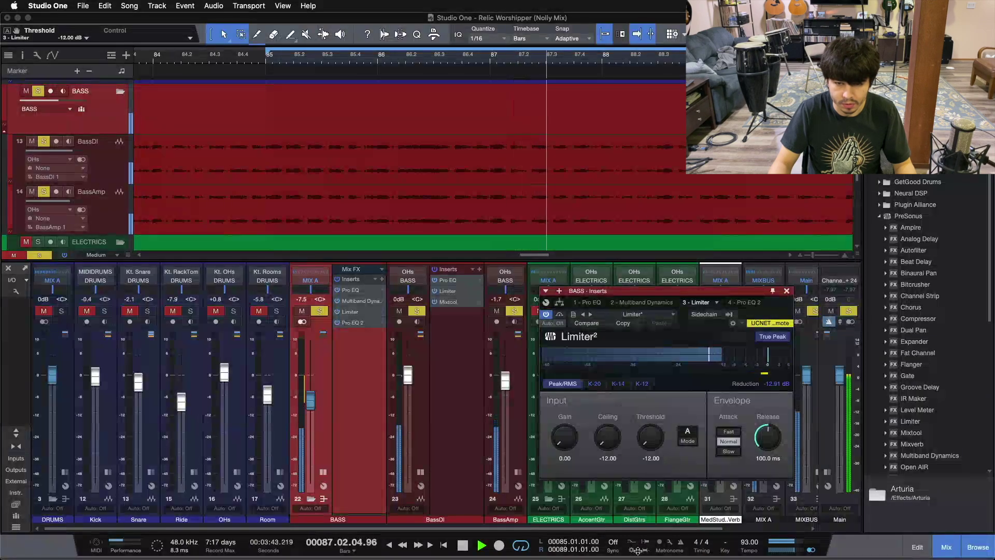
left_click_drag(637, 551, 643, 435)
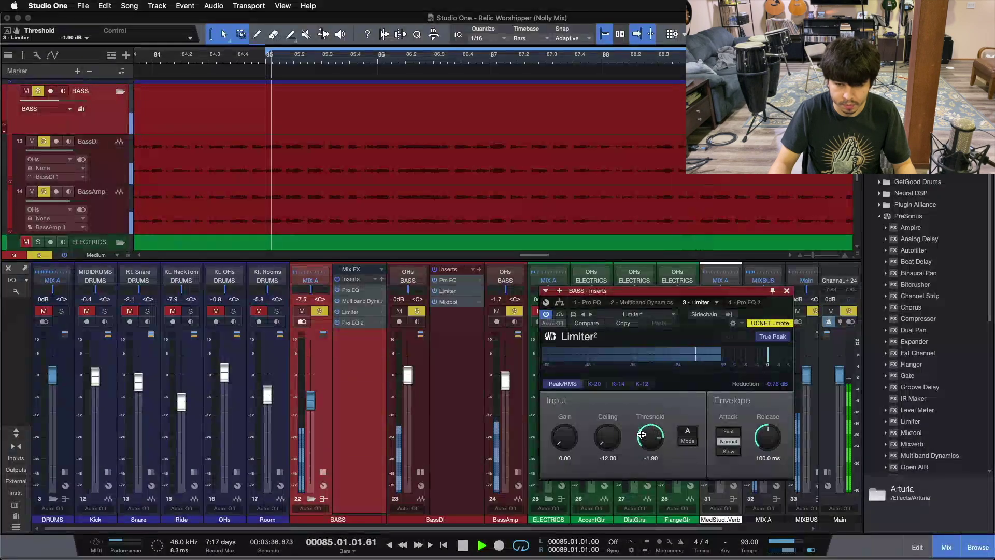
left_click(652, 459)
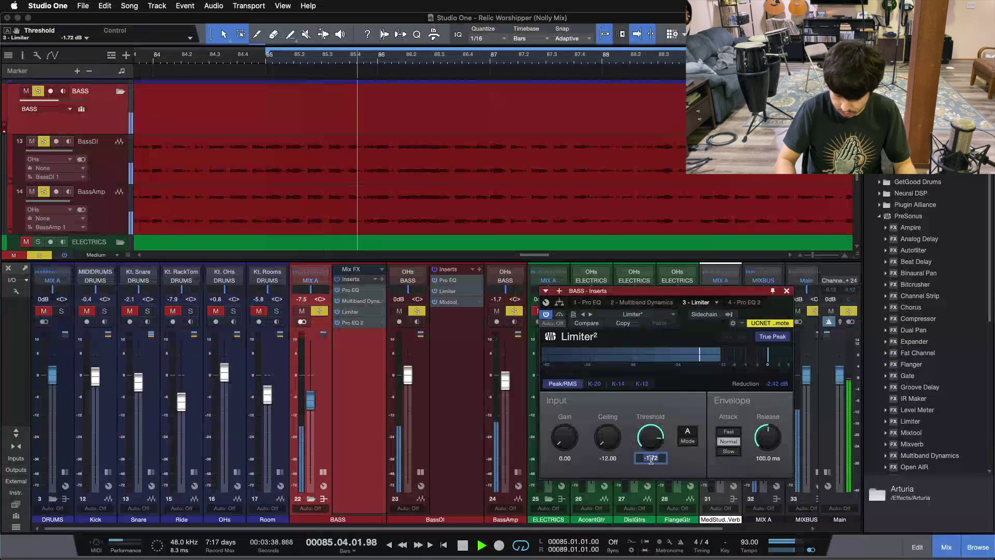
- Reset the BASS bus Limiter² threshold to -1.00 dB, stop at bar 85, and show BassDI's Limiter²
type("-1")
key("Return")
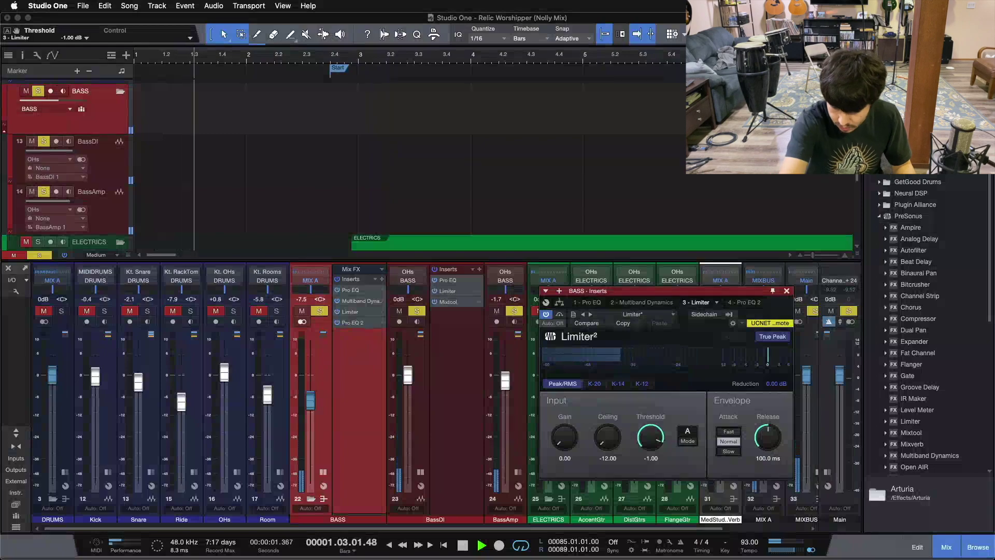
key("space")
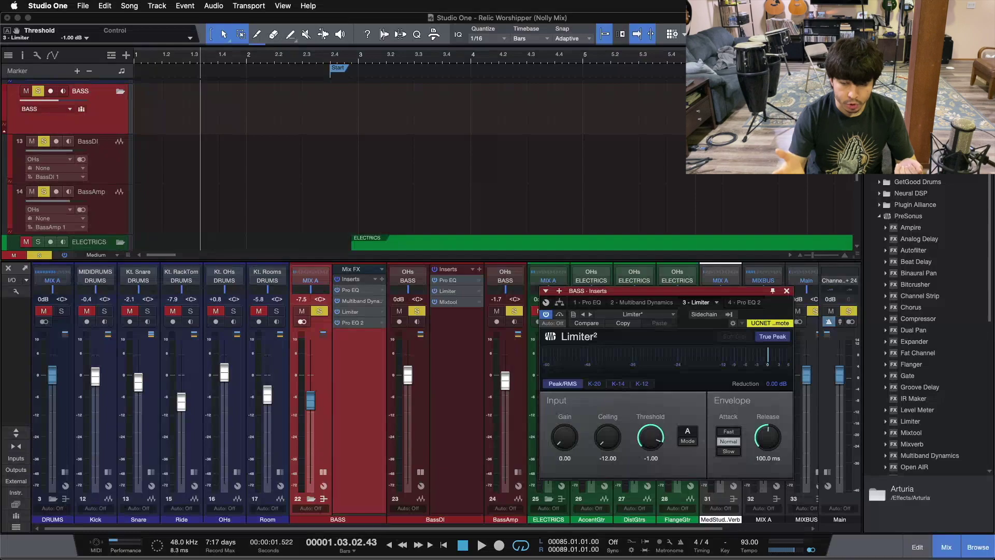
key("KP_1")
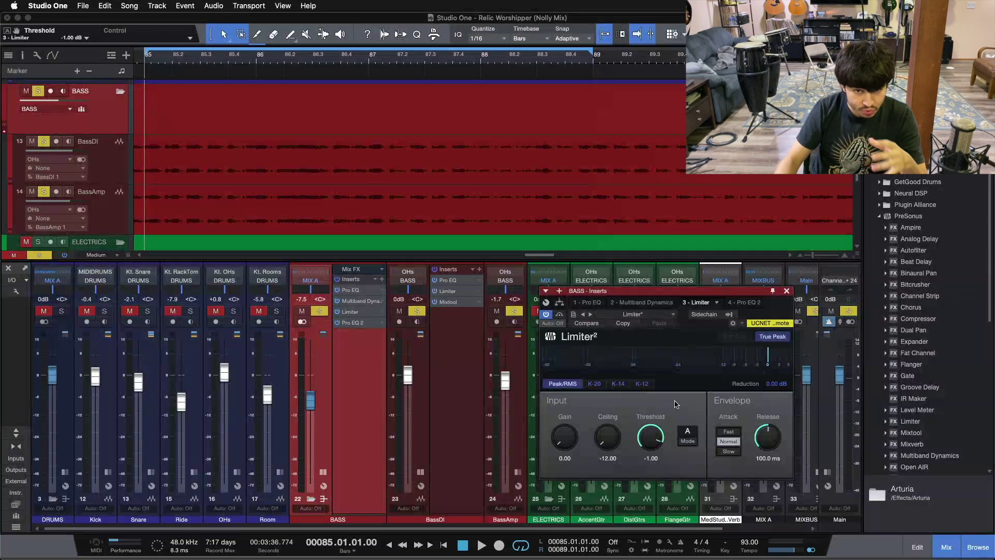
left_click(469, 353)
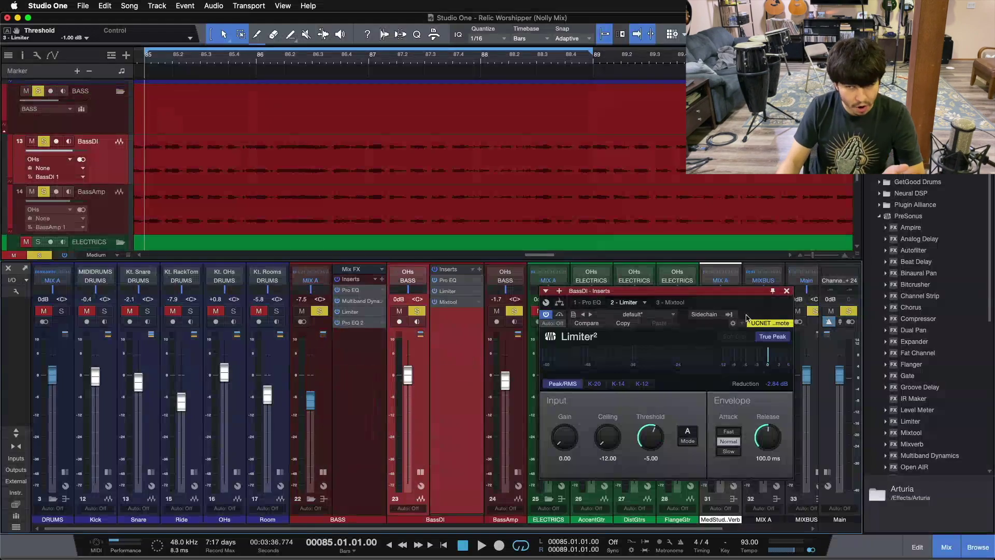
- Bypass the Limiter² inserts on BASS and BassDI and play the bass from bar 85 unlimited
mouse_move(754, 307)
left_mouse_down()
mouse_move(756, 335)
mouse_move(745, 309)
left_mouse_up()
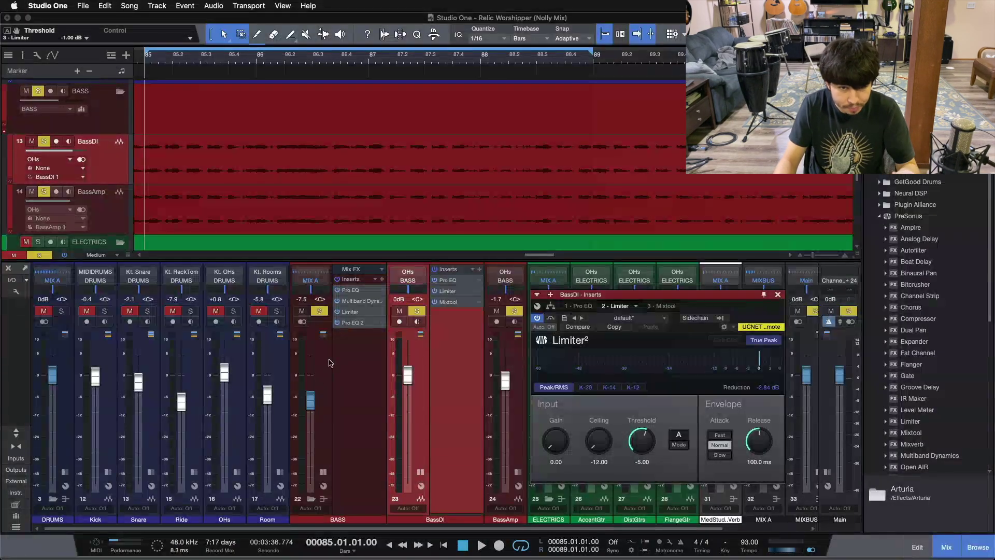
left_click(337, 311)
left_click(435, 290)
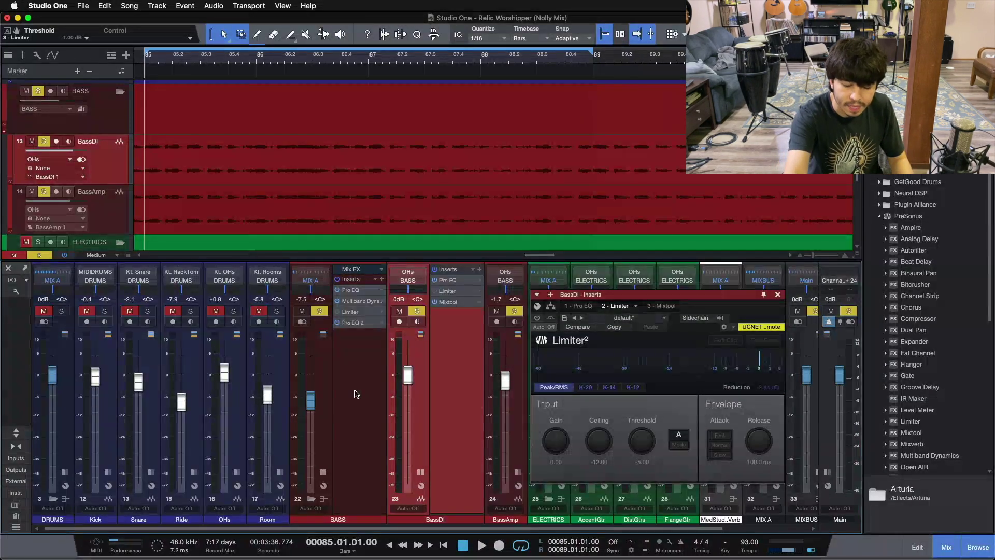
key("space")
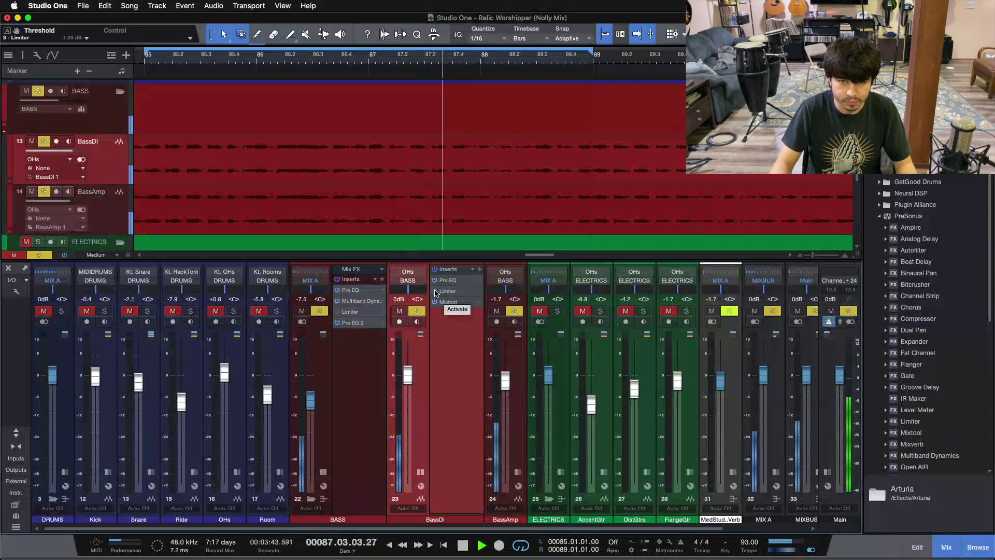
- Re-enable the BassDI and BASS bus limiters, toggling the BASS limiter off and on to compare
left_click(435, 291)
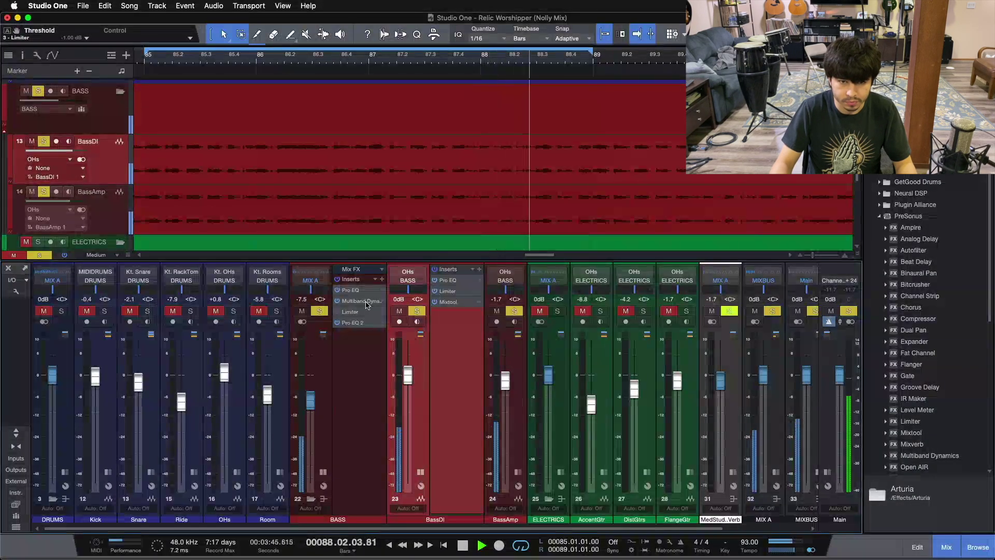
left_click(338, 312)
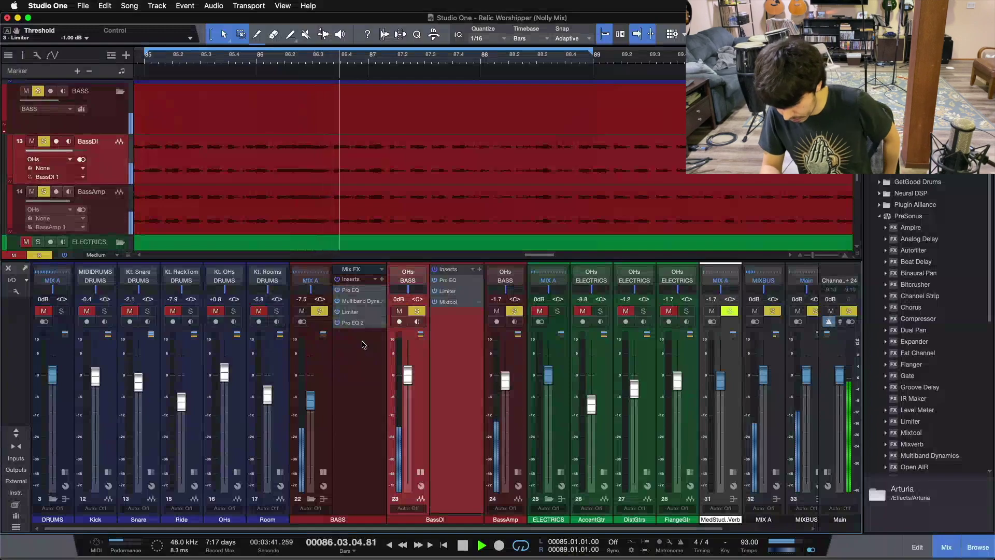
left_click(338, 312)
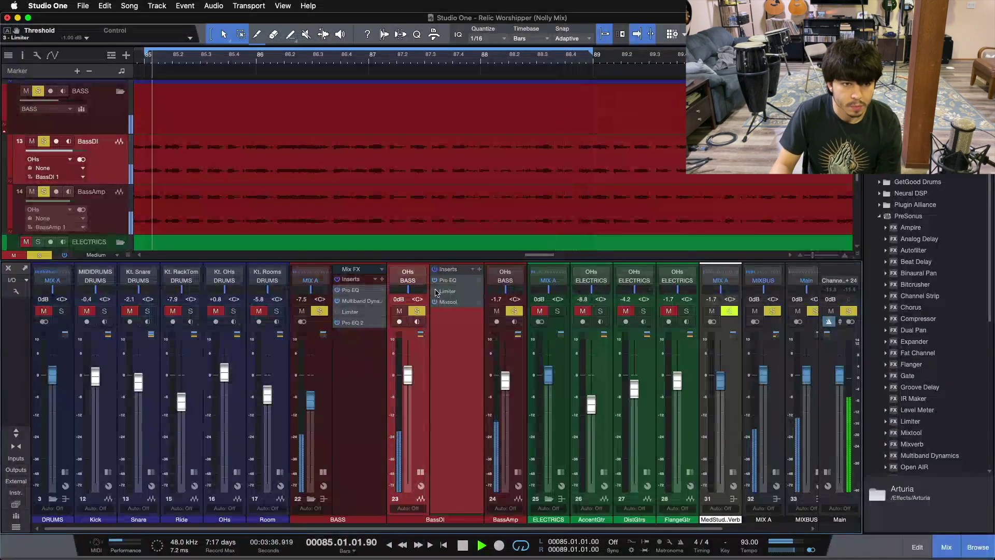
left_click(337, 313)
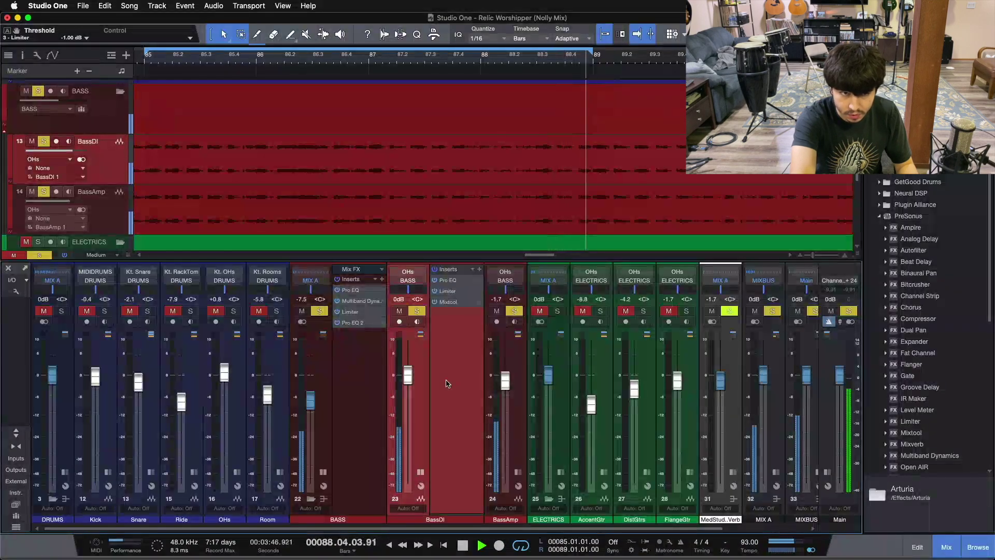
- Stop playback with both limiters active and select the BassAmp channel strip
key("space")
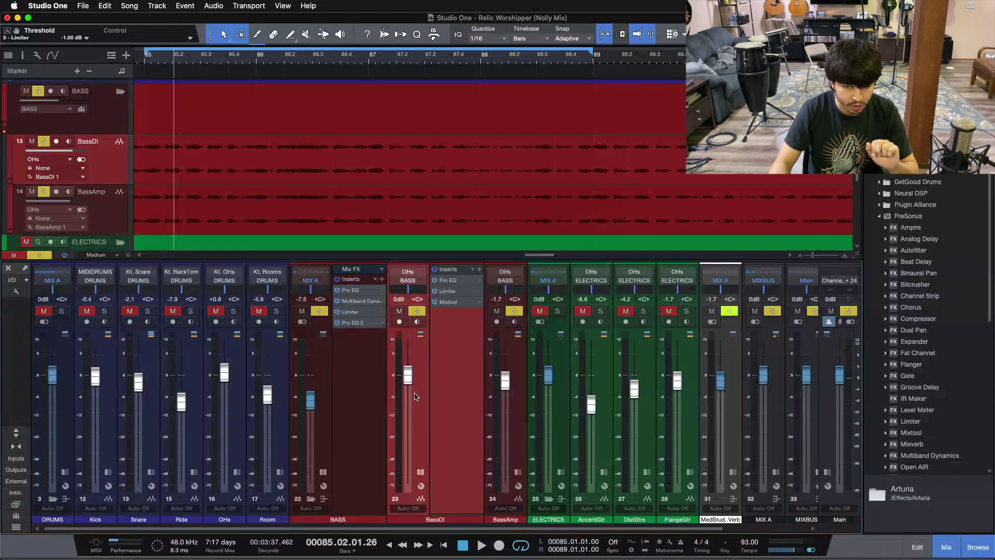
left_click(512, 437)
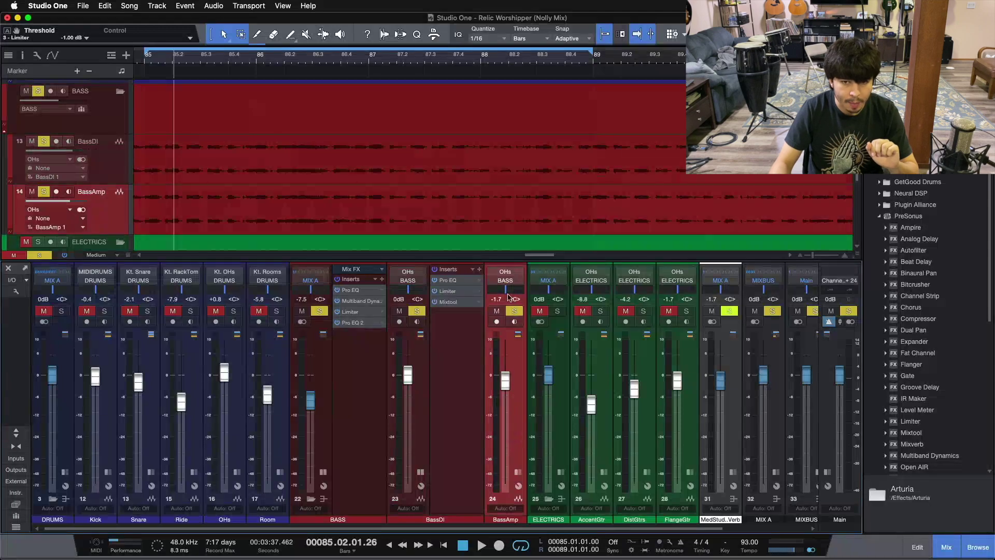